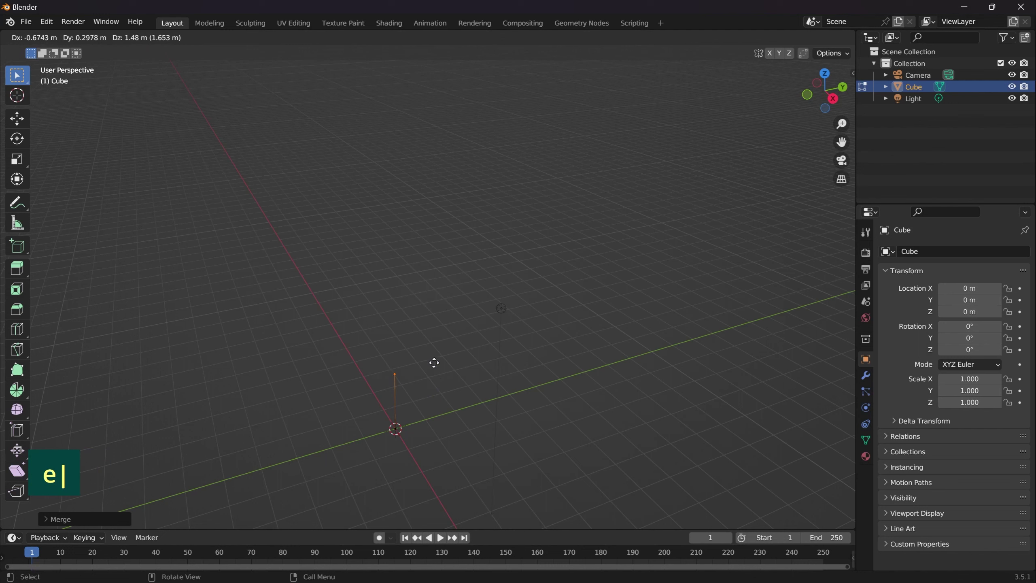
Step: Extrude the merged vertex upward three times along global Z to form a vertical line of three segments, and return to Object Mode
key("z")
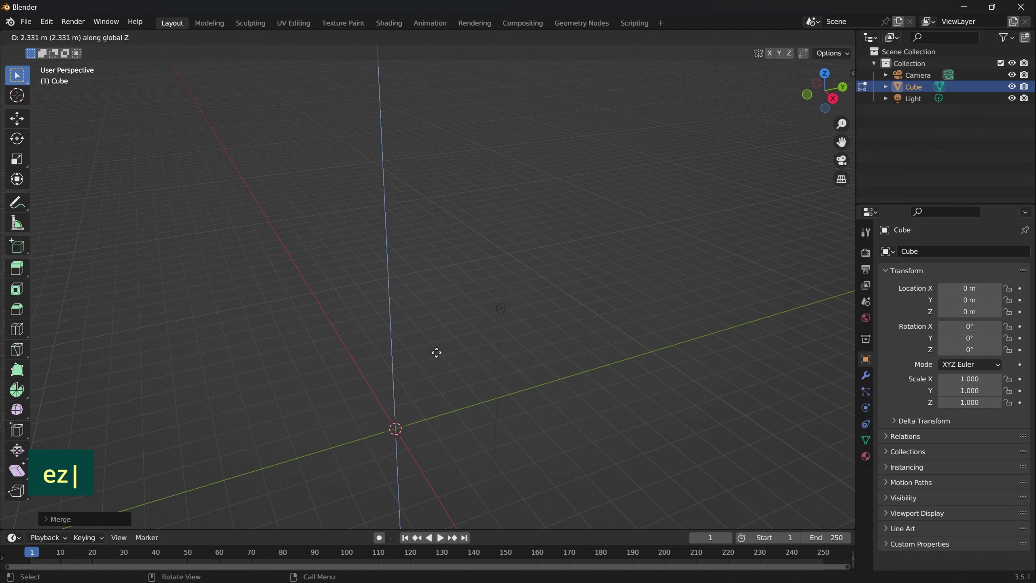
left_click(434, 322)
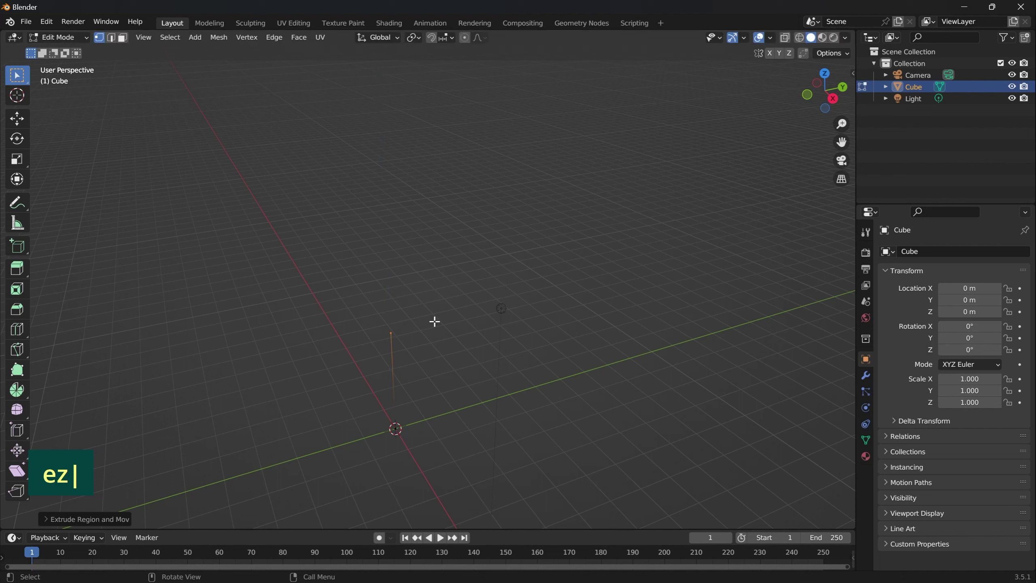
key("e")
key("z")
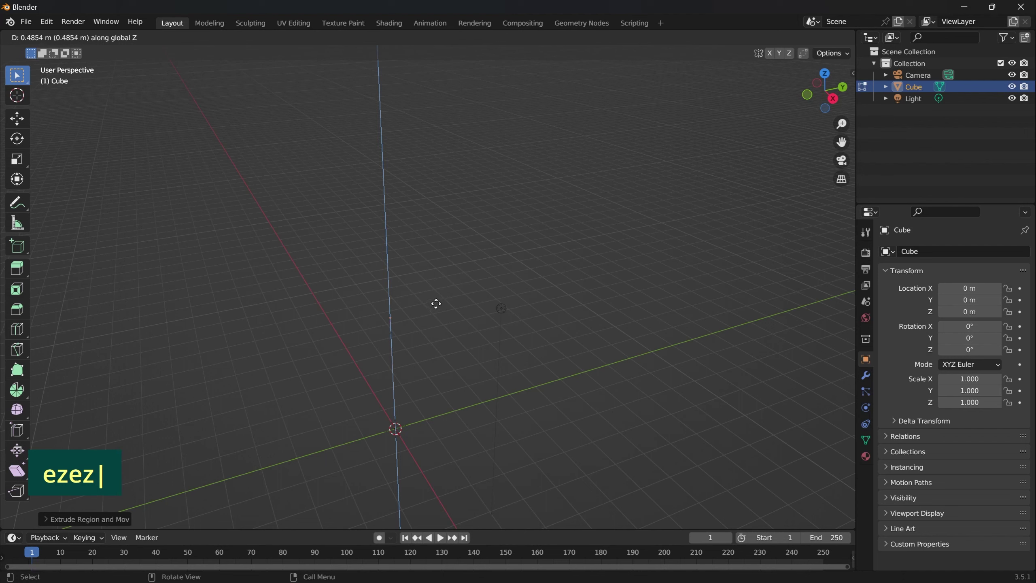
left_click(443, 216)
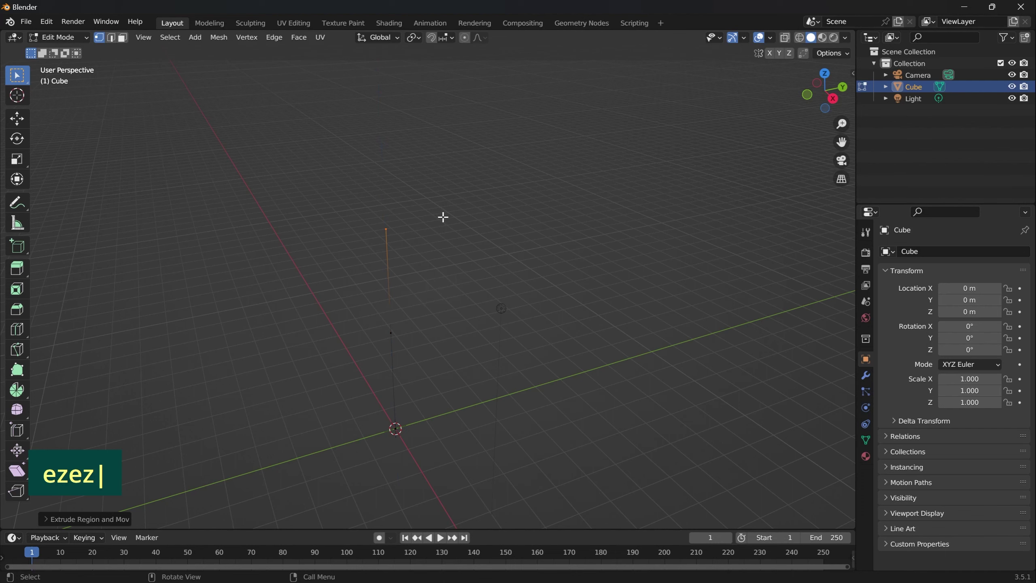
key("e")
key("z")
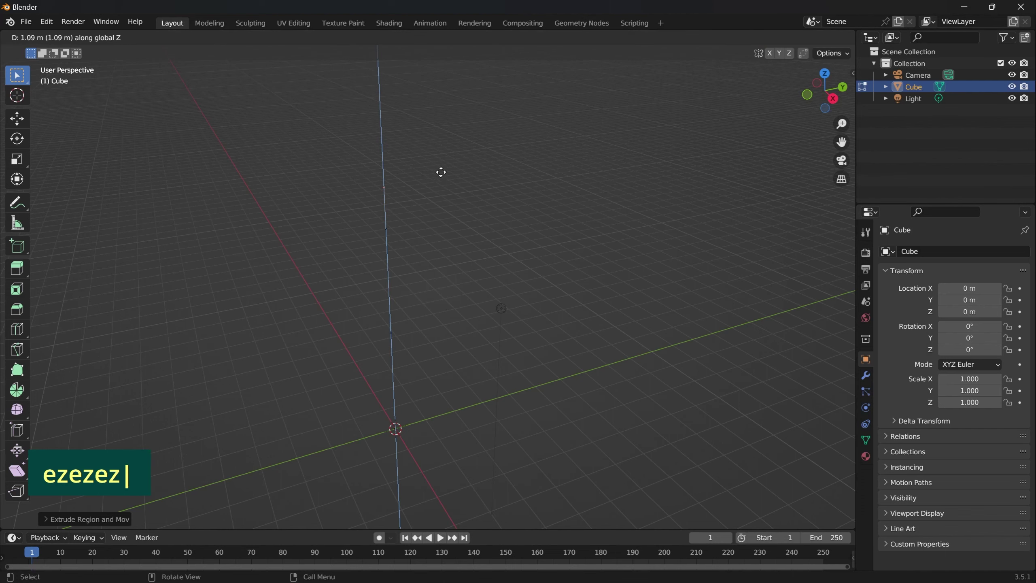
left_click(445, 130)
middle_click_drag(454, 200, 477, 262)
key("Tab")
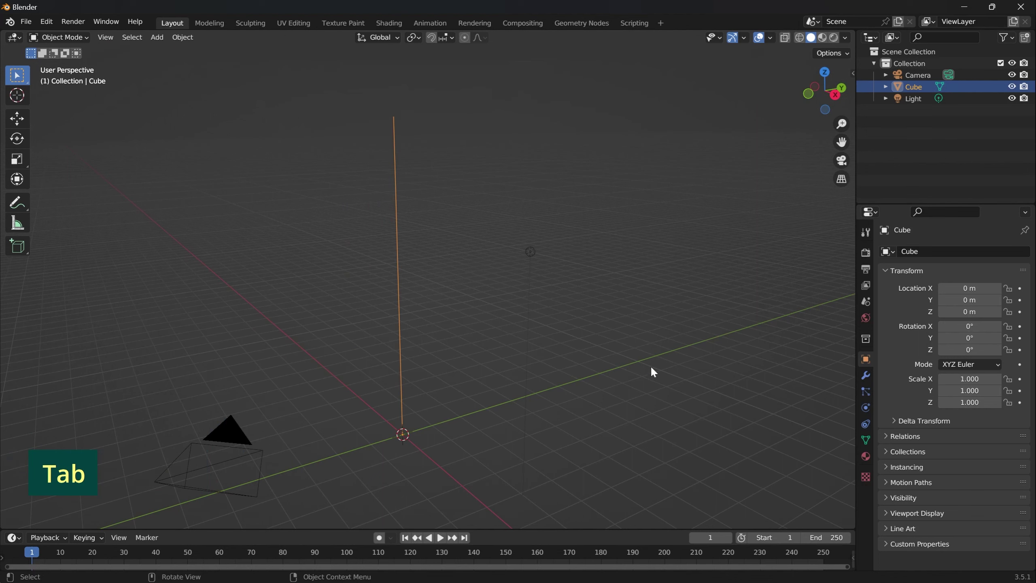
Step: Add a Skin modifier to the vertical line
left_click(864, 376)
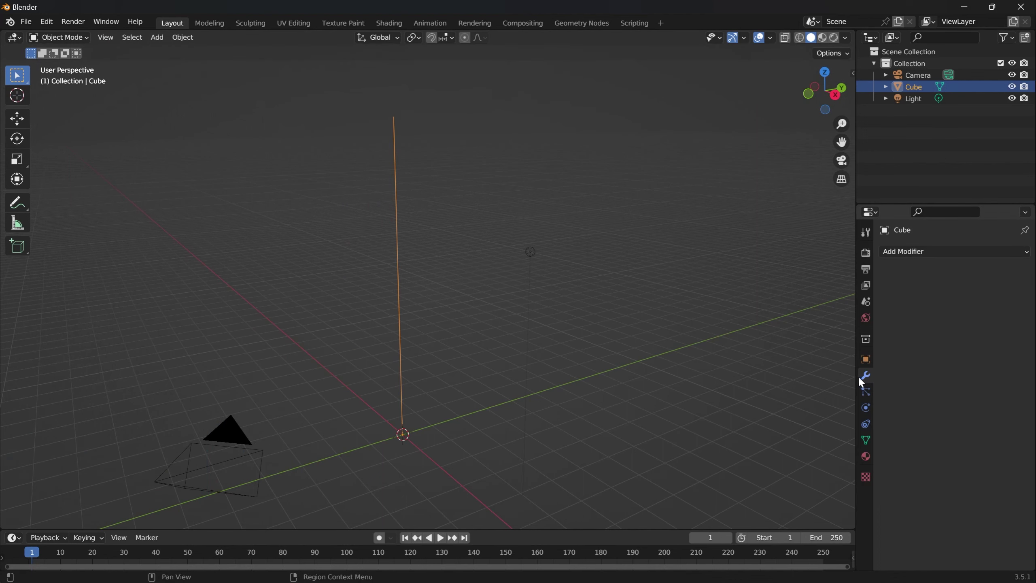
left_click(918, 250)
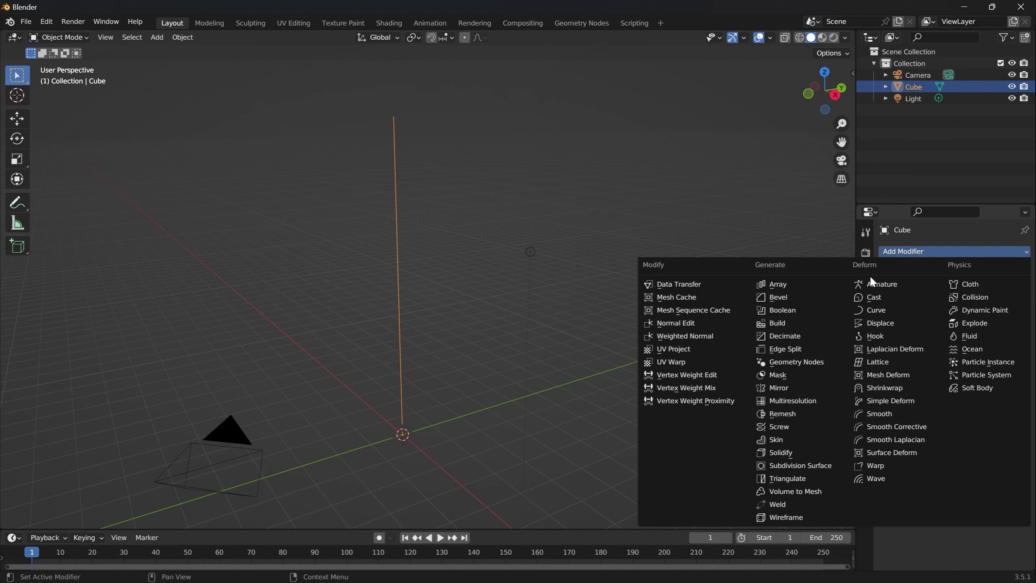
left_click(790, 439)
Step: Enable X-ray shading in Edit Mode and shrink the skin radius of the top and bottom vertices so both ends taper to points
key("Tab")
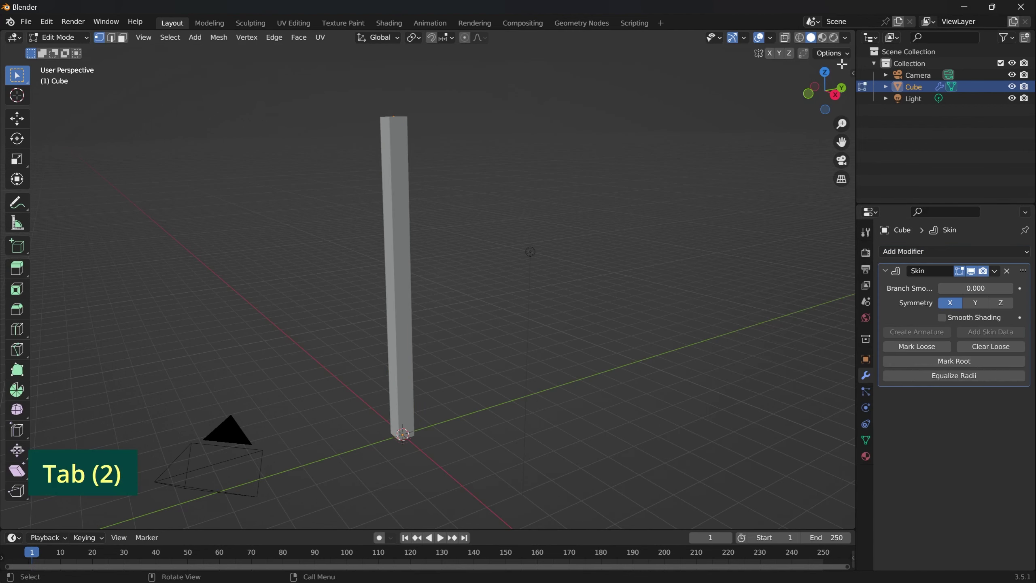
left_click(846, 38)
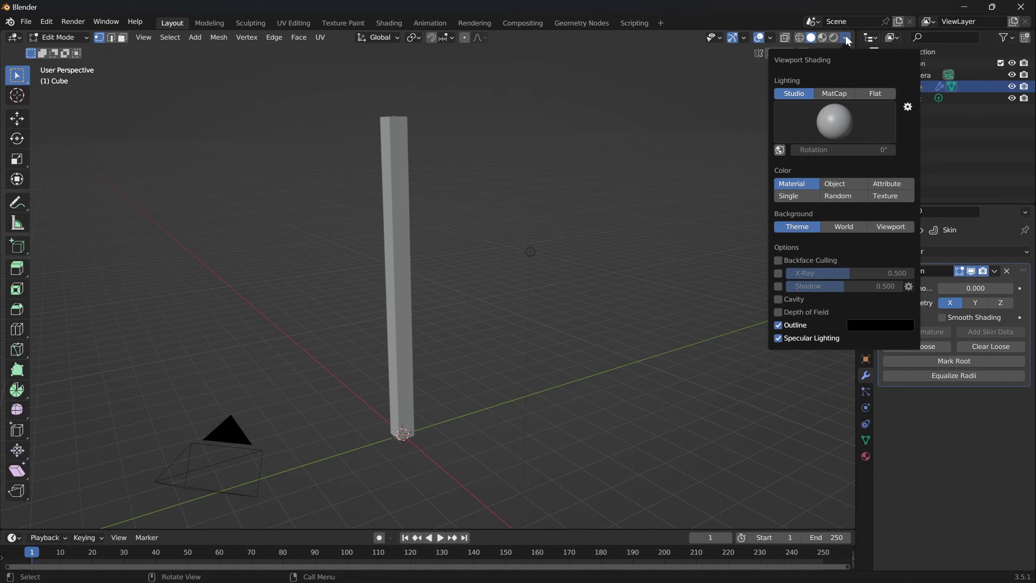
left_click(778, 273)
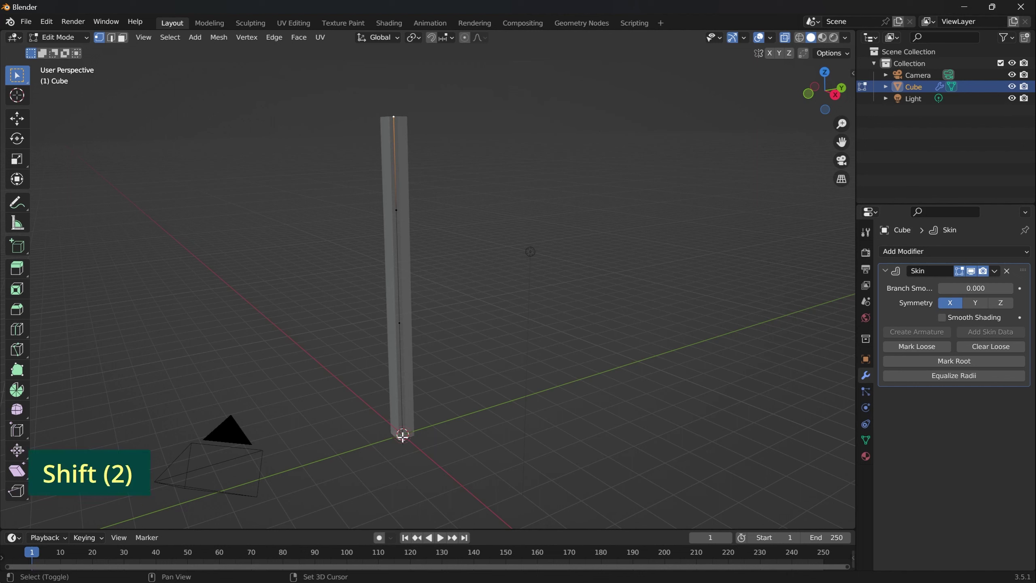
left_click(402, 435, "shift")
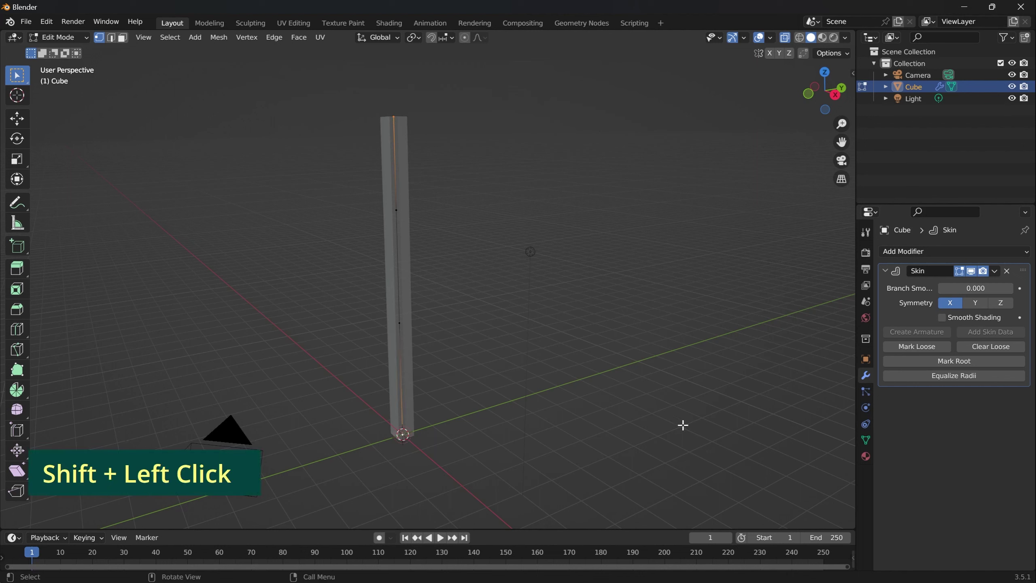
key("ctrl+a")
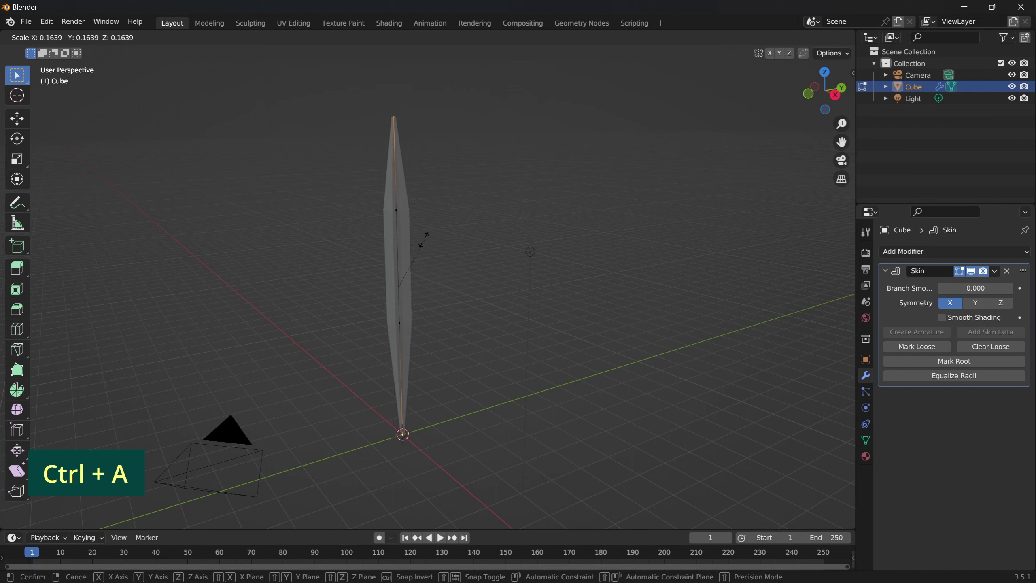
left_click(408, 271)
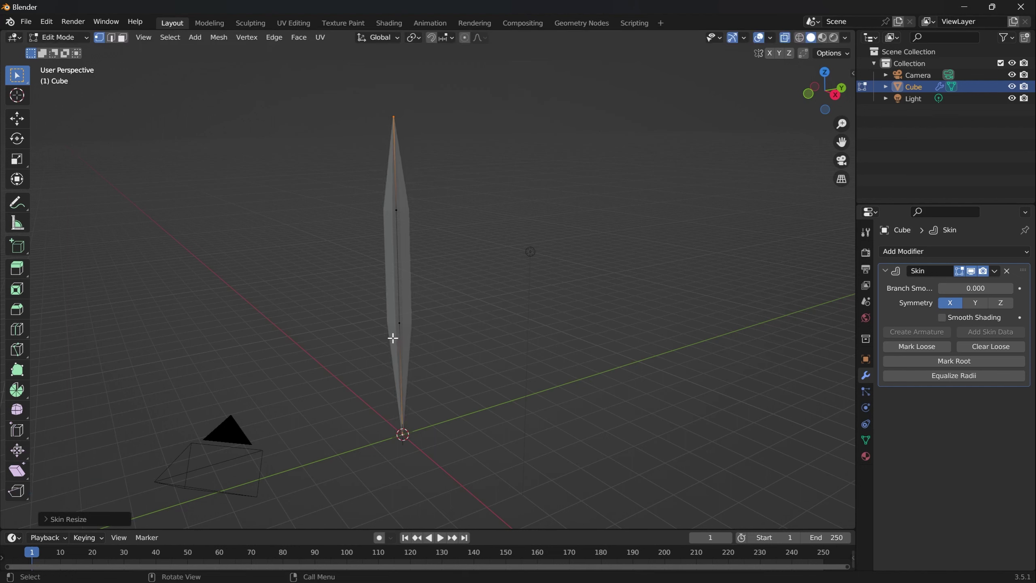
Step: Reduce the skin radius of the two middle vertices to make the strand thinner
left_click(399, 323)
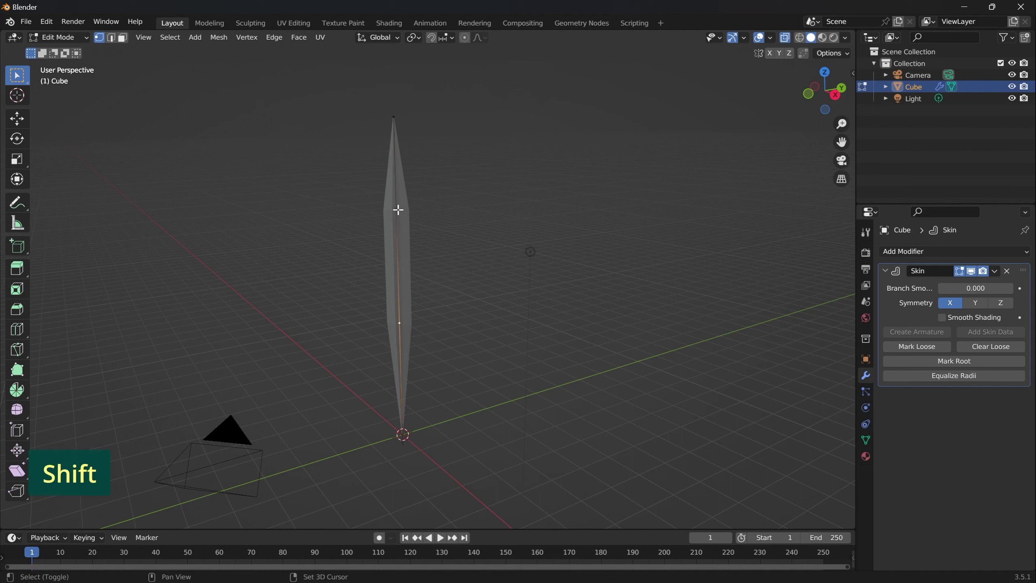
left_click(397, 210, "shift")
key("ctrl+a")
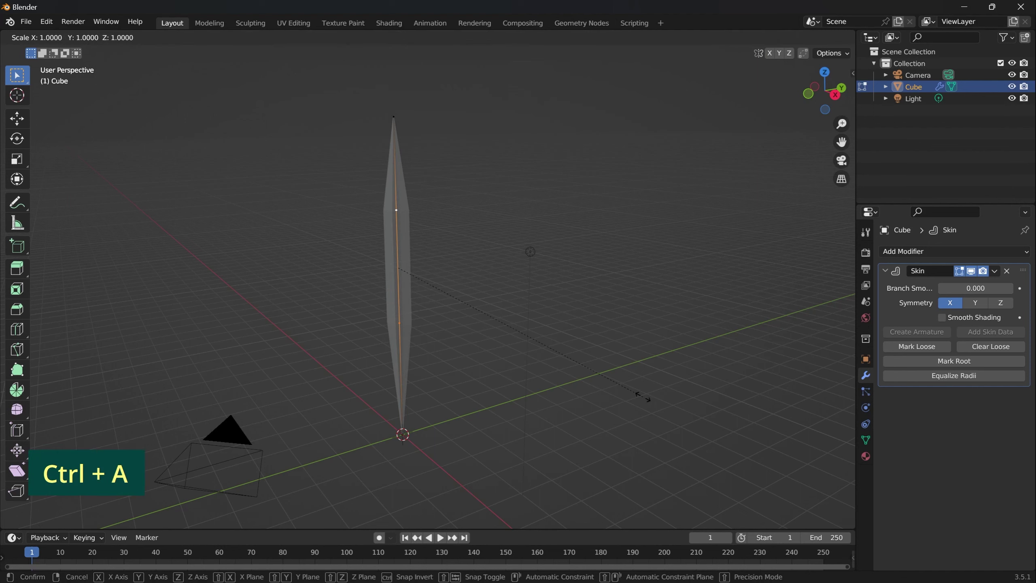
left_click(498, 323)
left_click(497, 323)
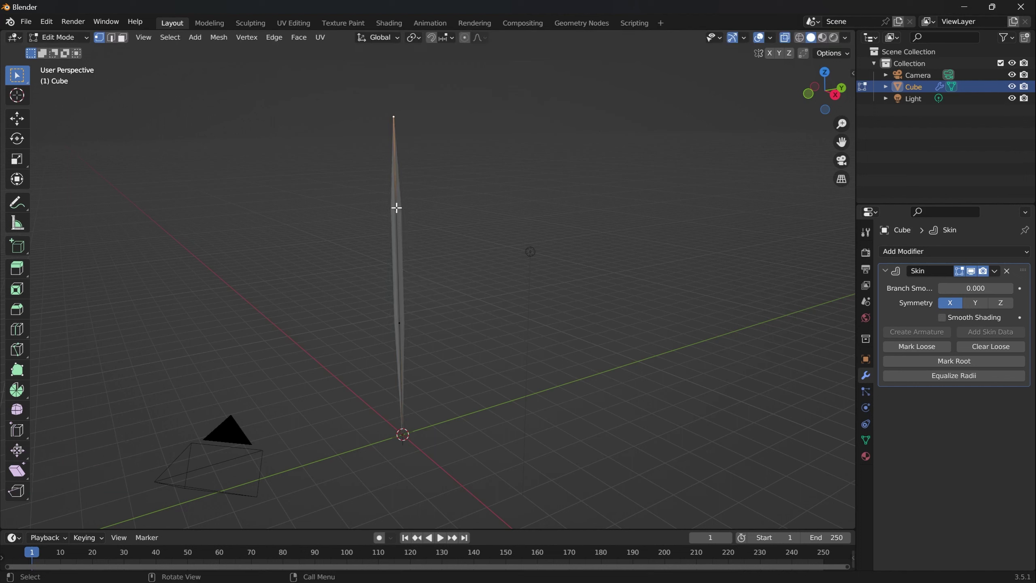
Step: Select the upper middle vertex and create a vertex group named Distortion
left_click(396, 209)
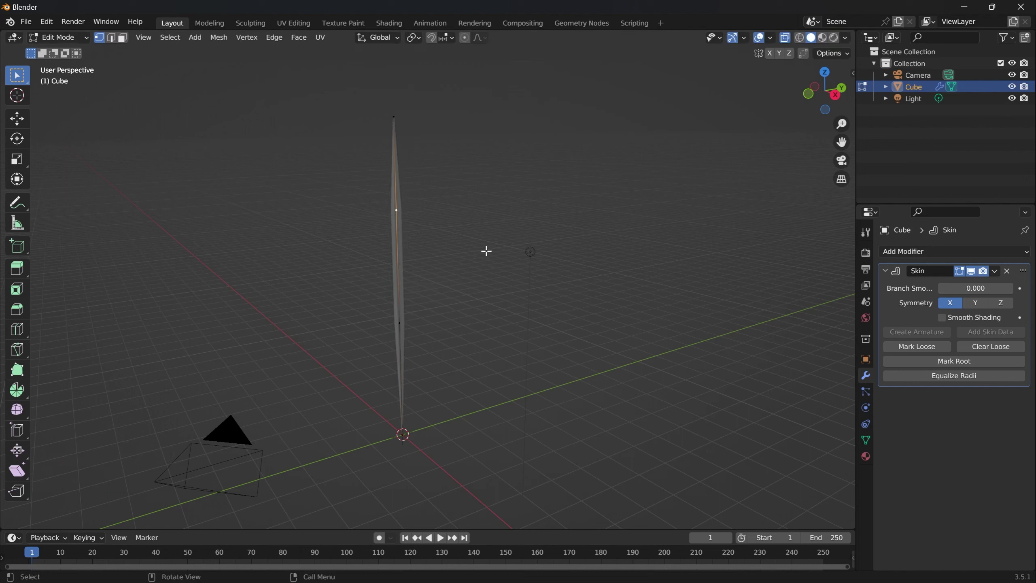
left_click(867, 441)
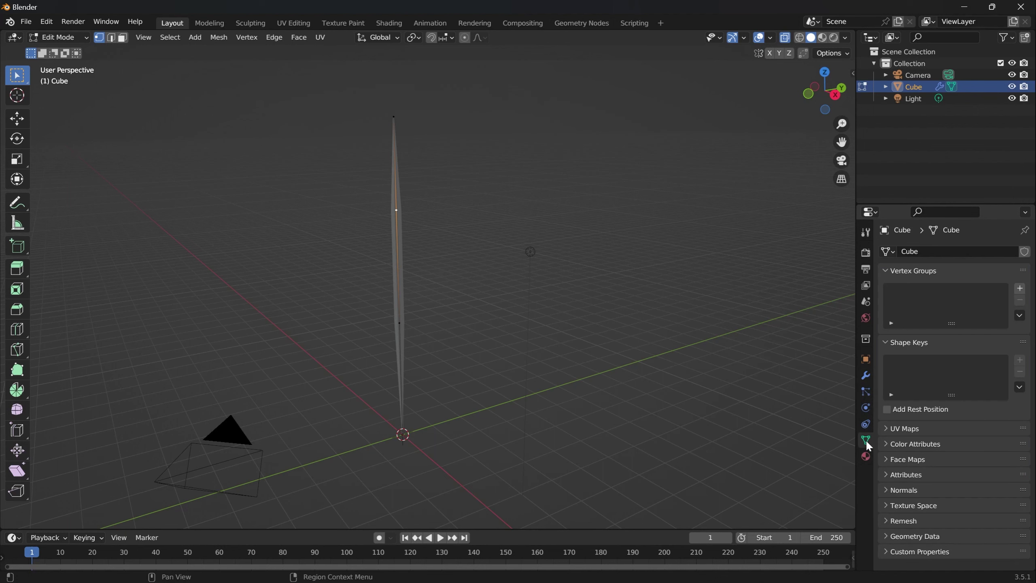
left_click(1020, 288)
double_click(914, 291)
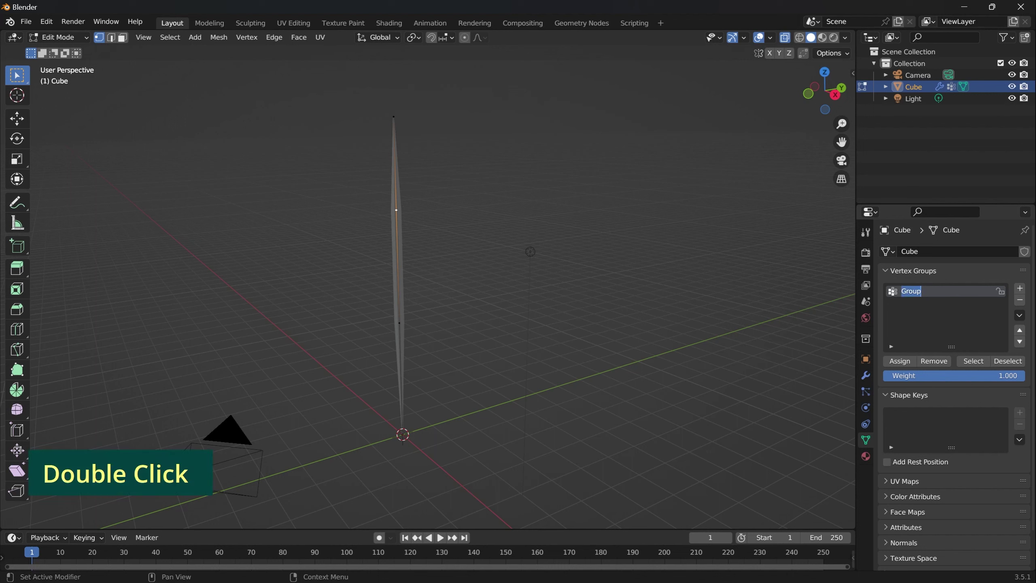
key("ctrl+BackSpace")
type("Distortion")
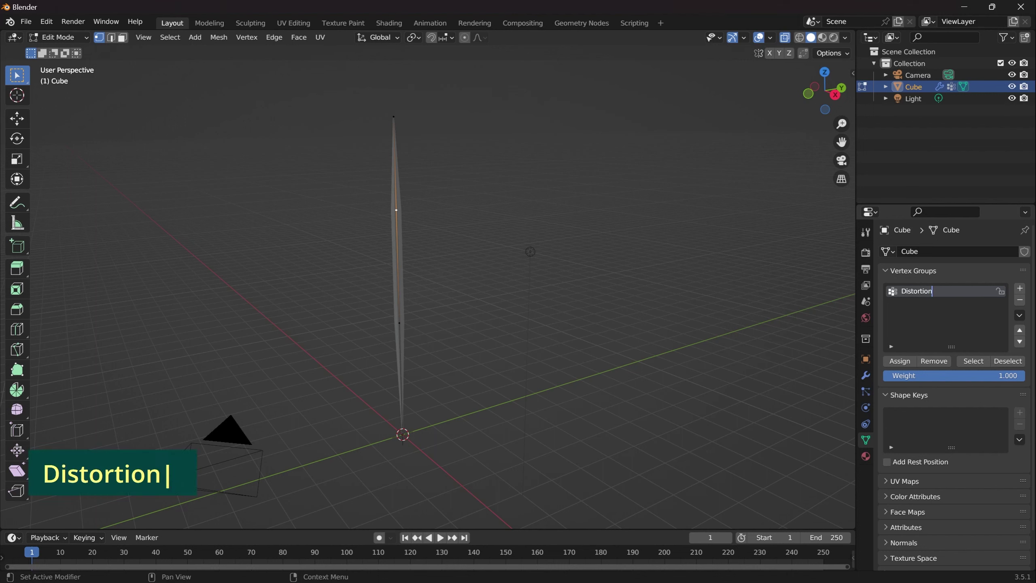
key("Return")
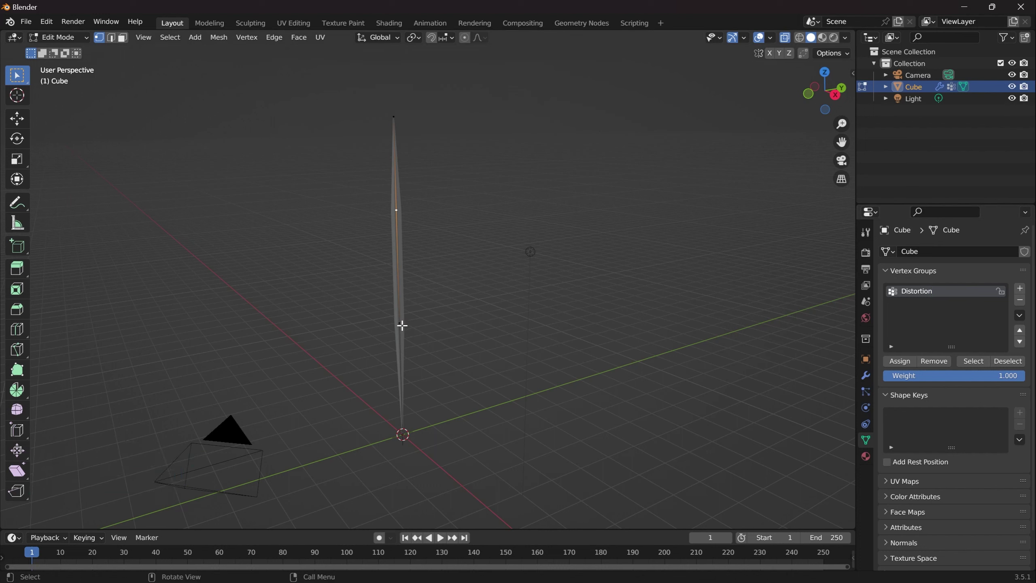
Step: Assign the lower middle vertex to the Distortion group with a weight of 0.581
left_click(400, 322)
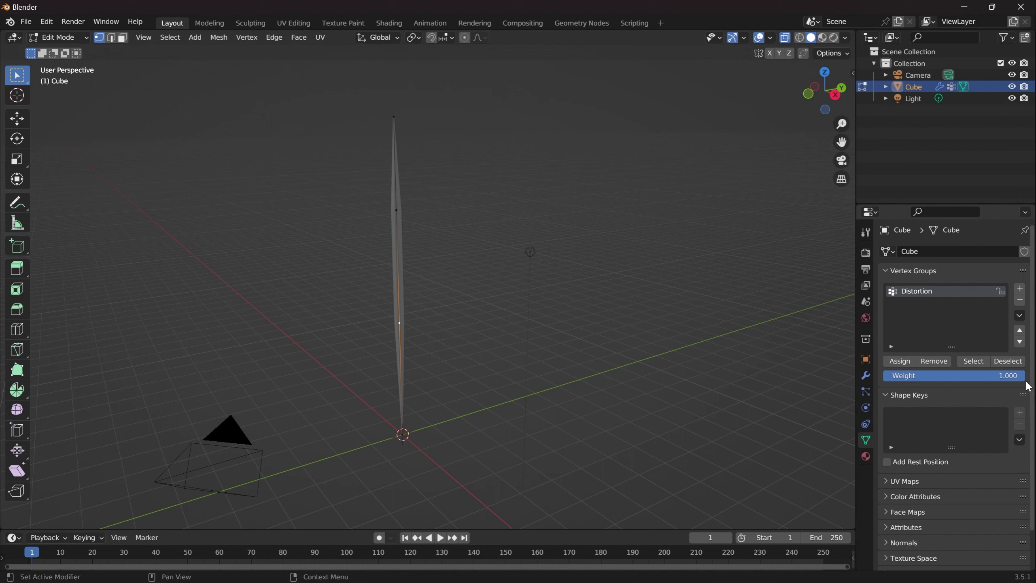
left_click_drag(1007, 376, 970, 375)
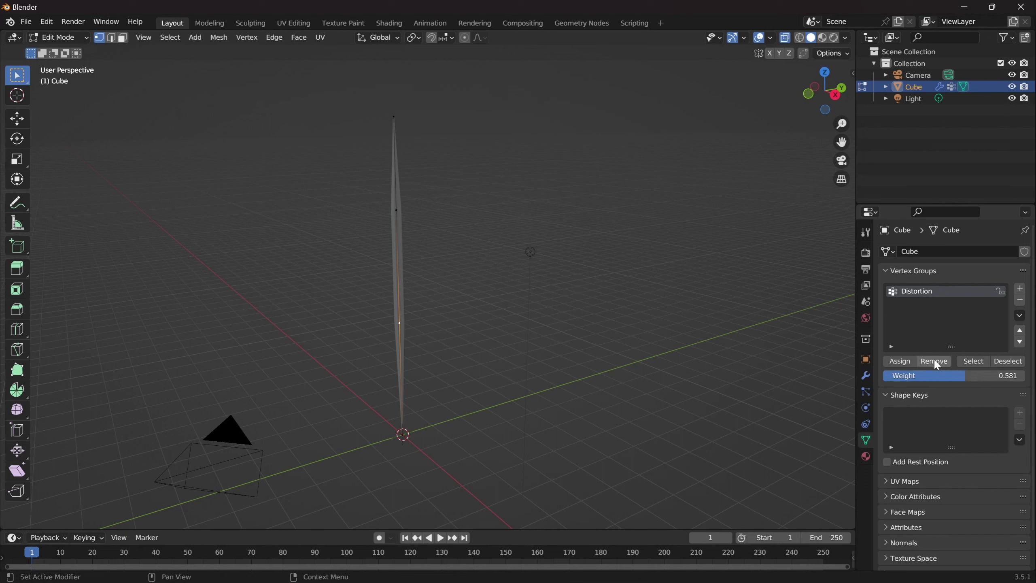
left_click(897, 363)
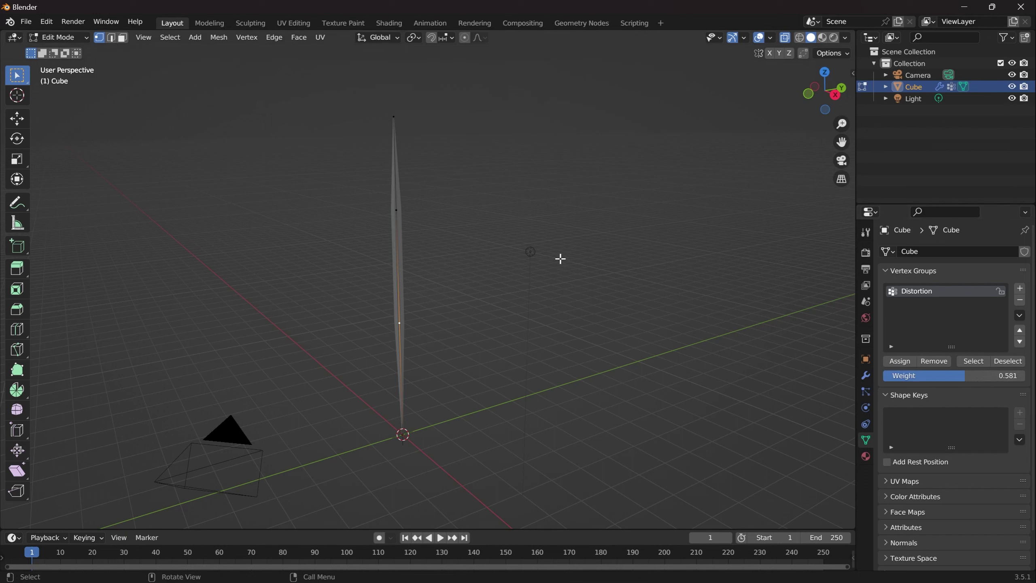
Step: Set the Distortion group weight to 0.076 for the top and bottom vertices, and return to Object Mode
left_click(394, 117)
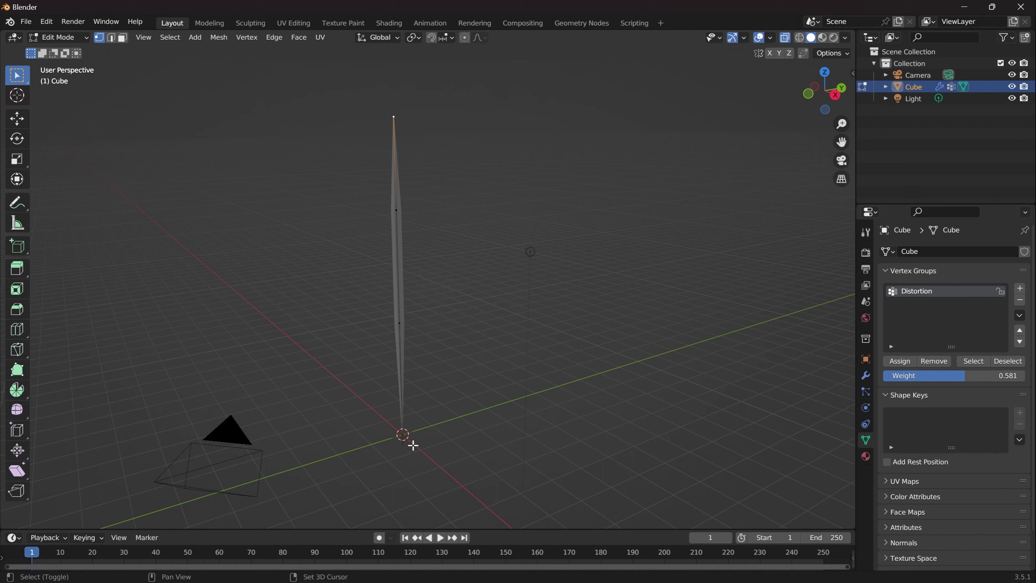
left_click(403, 434, "shift")
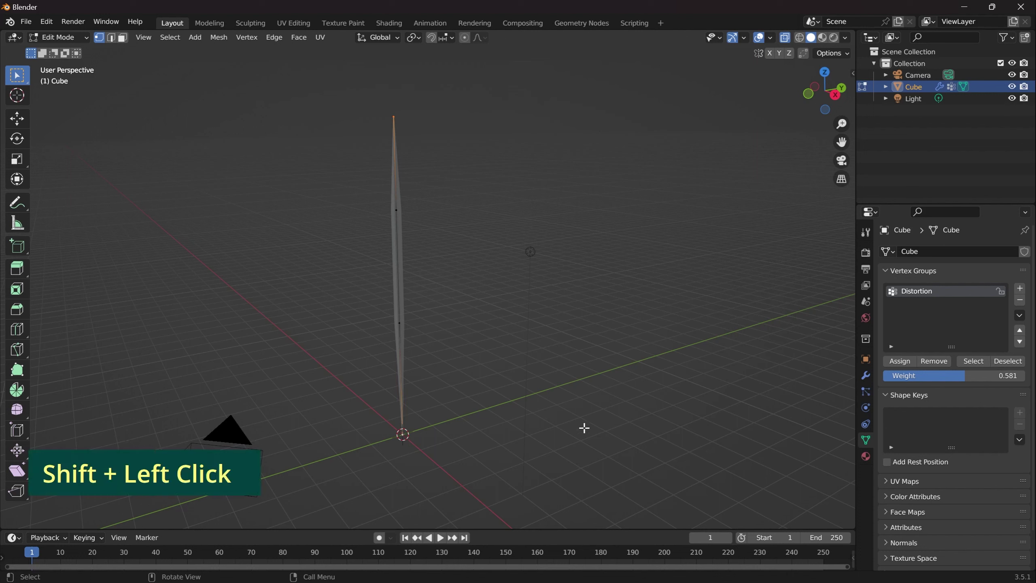
left_click_drag(970, 381, 894, 380)
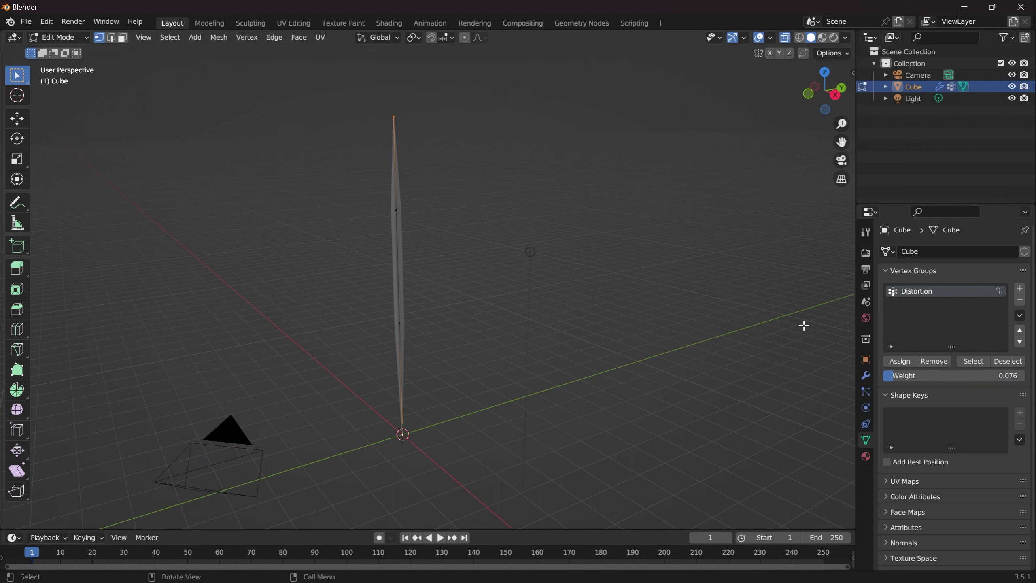
key("Tab")
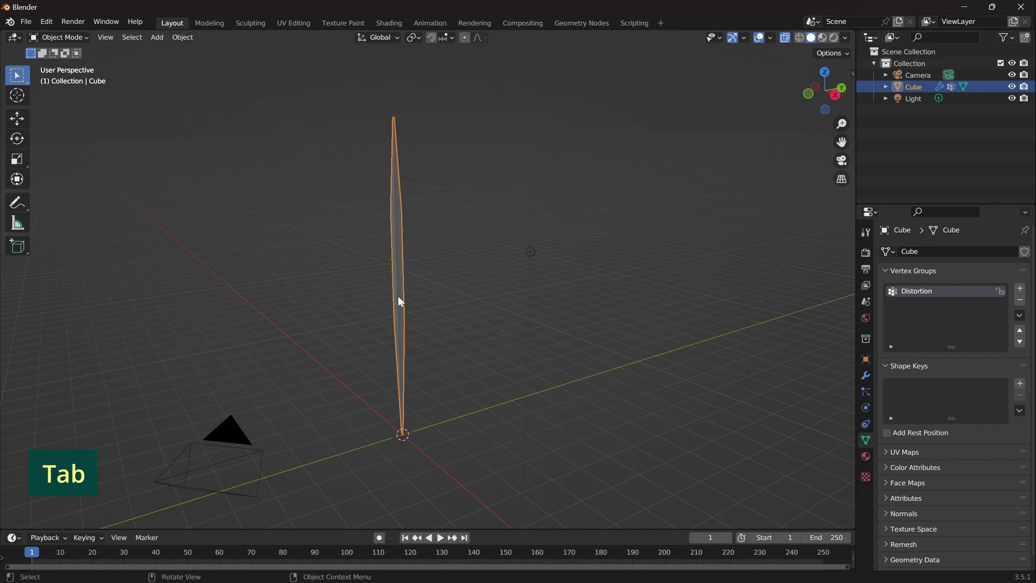
Step: Add a Build modifier to the strand and scrub the timeline to frame 106 to preview the build
left_click(865, 374)
left_click(929, 255)
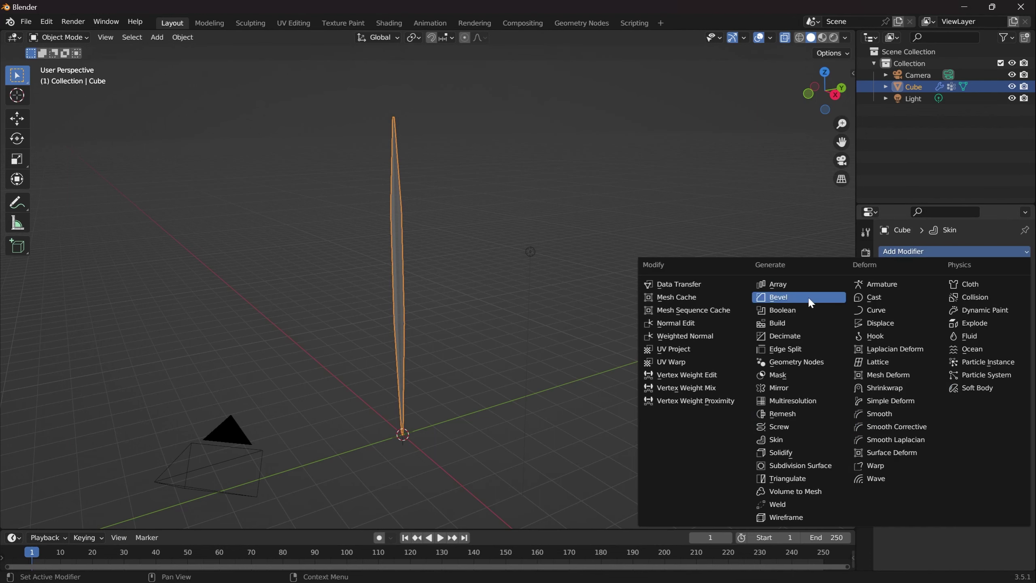
left_click(794, 321)
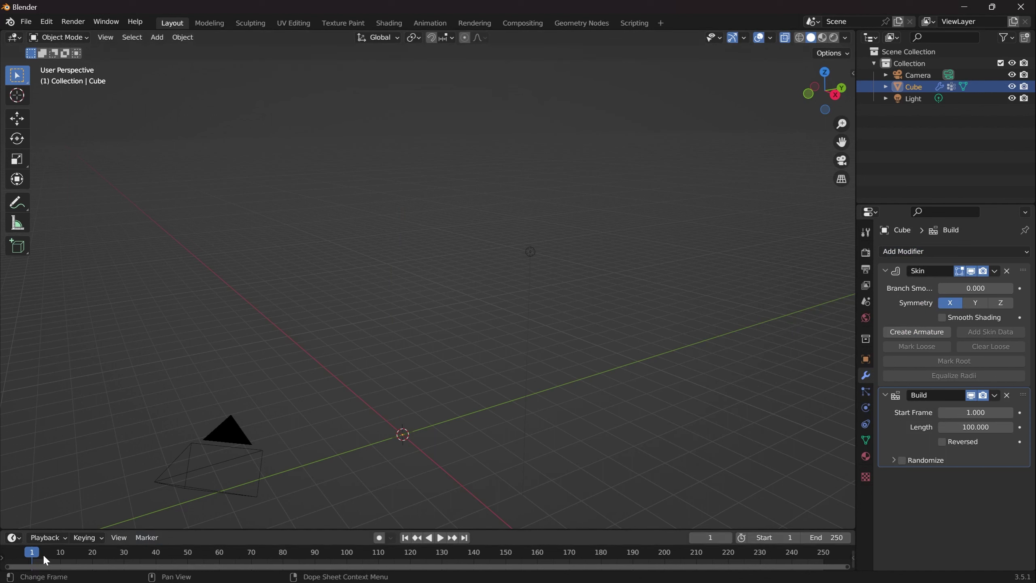
key("space")
left_click_drag(39, 559, 366, 579)
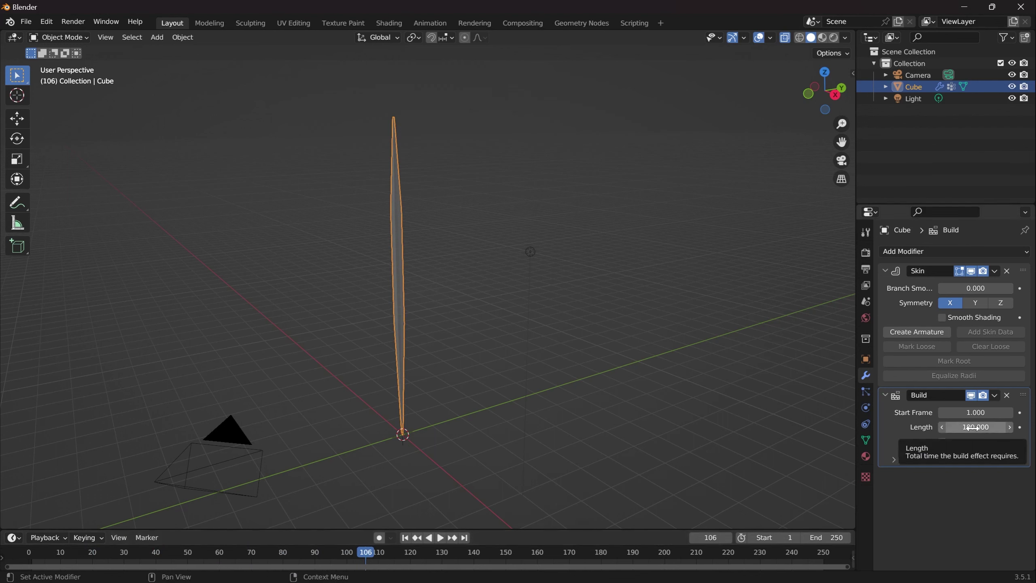
Step: Set the Build modifier's length to 89.5 with Randomize and Reversed enabled, checking the effect around frame 49
mouse_move(973, 427)
left_mouse_down()
mouse_move(987, 427)
mouse_move(962, 427)
mouse_move(977, 427)
left_mouse_up()
left_click(901, 459)
left_click_drag(361, 548, 185, 554)
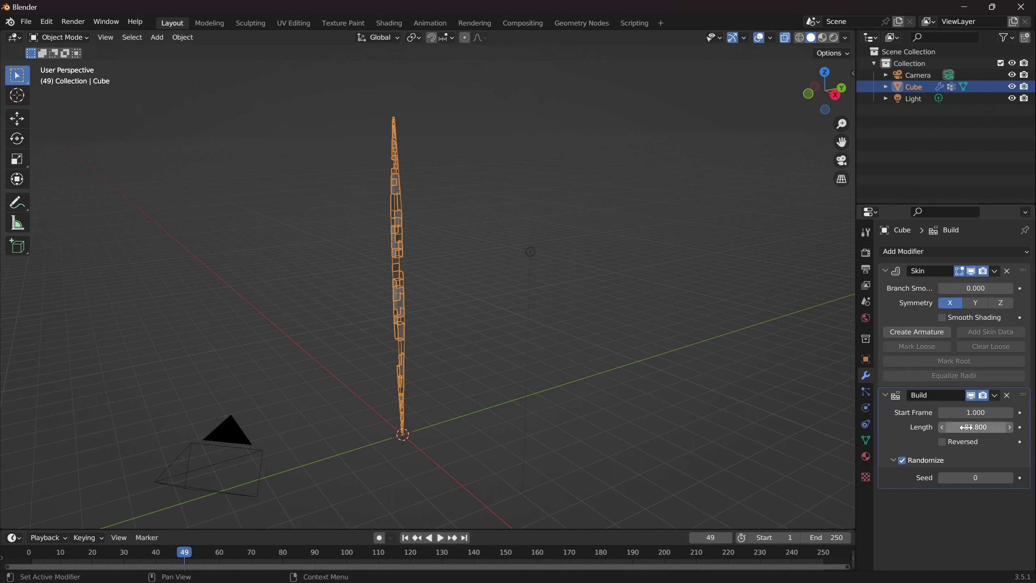
left_click_drag(966, 427, 971, 428)
left_click(946, 443)
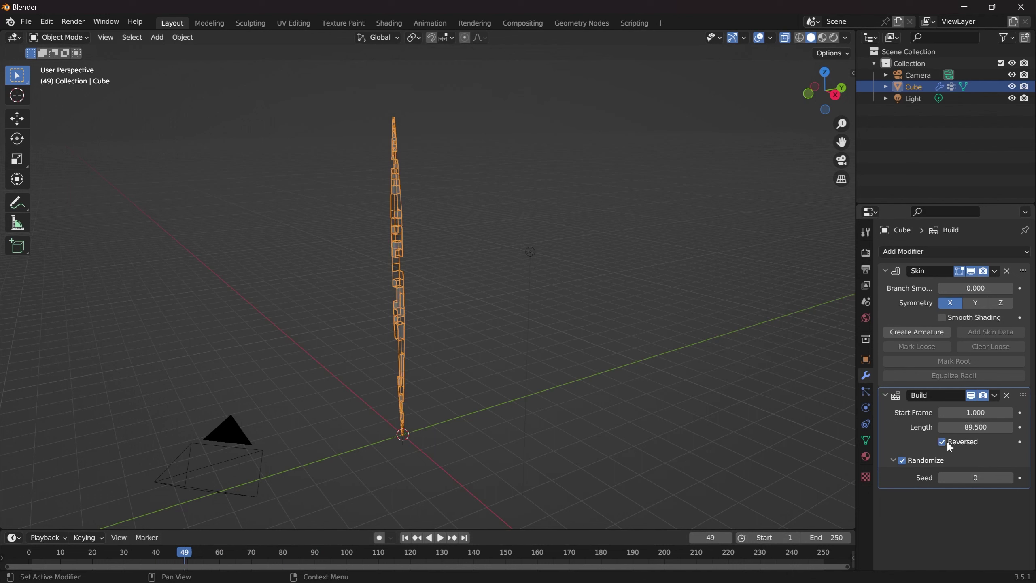
mouse_move(184, 551)
left_mouse_down()
mouse_move(59, 553)
mouse_move(306, 554)
mouse_move(187, 552)
left_mouse_up()
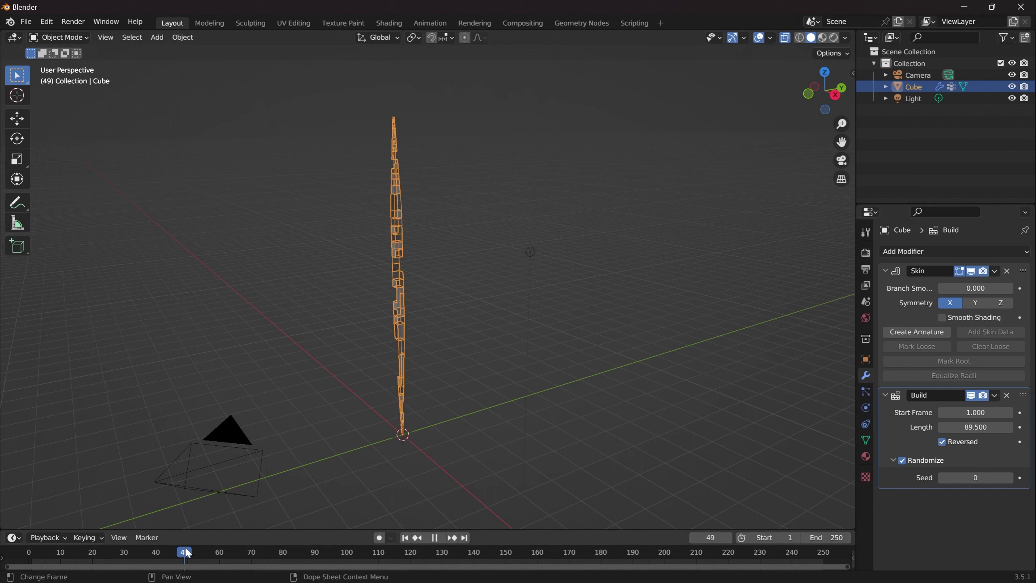
Step: Turn off Reversed on the Build modifier and preview the build animation, stopping at frame 114
left_click(943, 440)
left_click(440, 538)
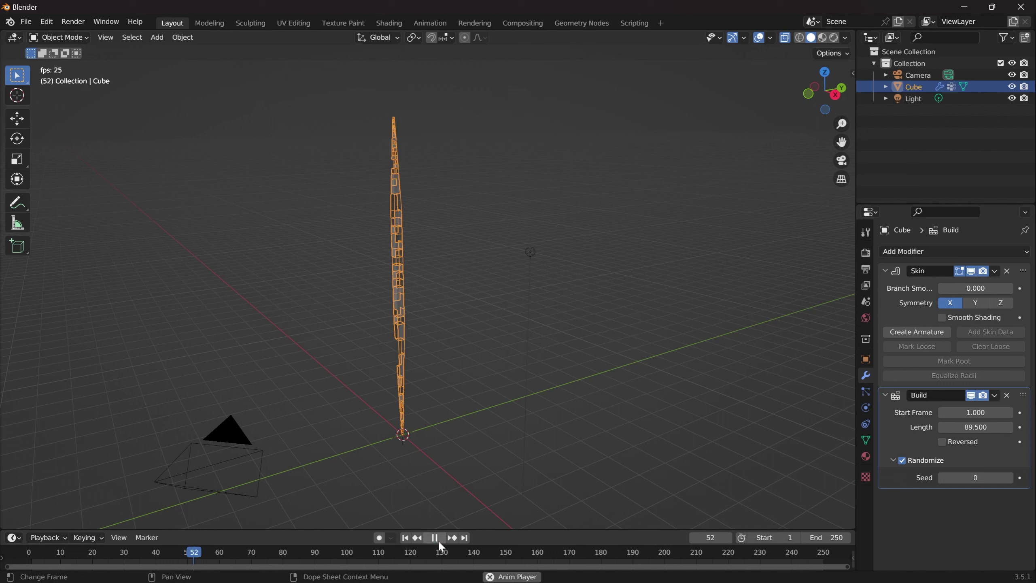
left_click(438, 539)
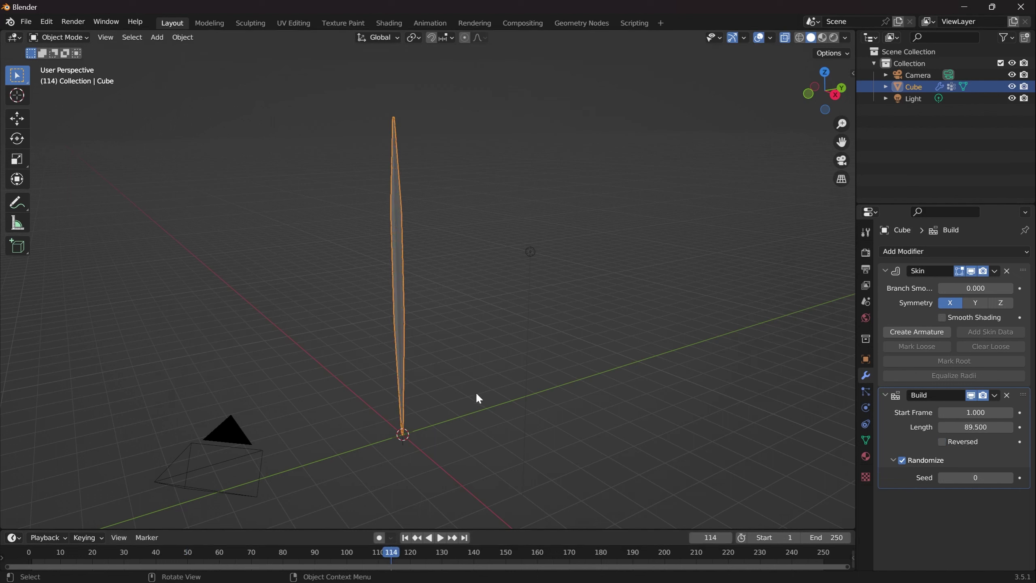
Step: Add a Plain Axes empty at the world origin
key("shift+a")
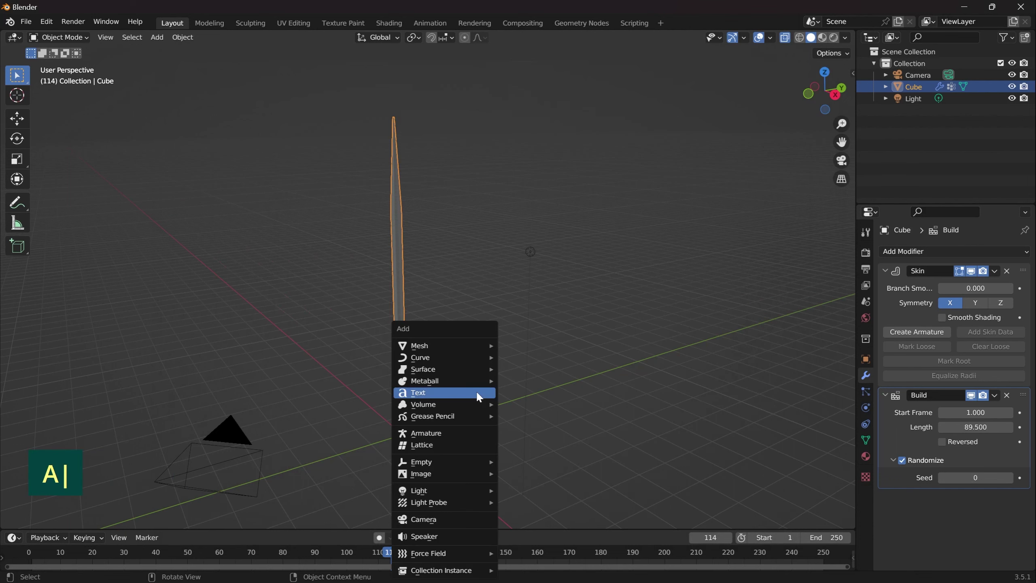
mouse_move(479, 463)
left_click(516, 461)
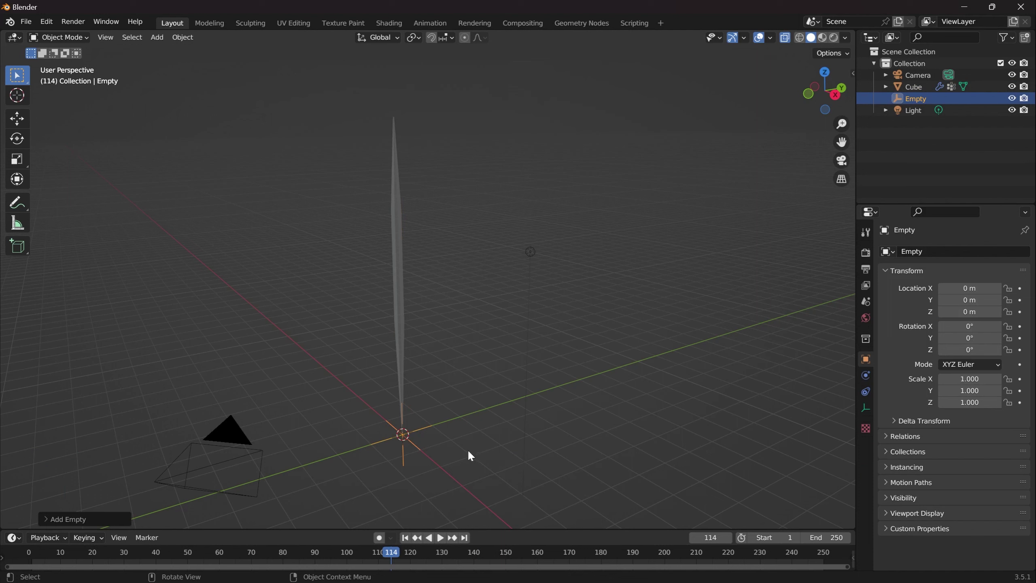
Step: Add a Displace modifier to the strand, collapse the Skin and Build modifiers, and rename the new one Displace X
left_click(438, 438)
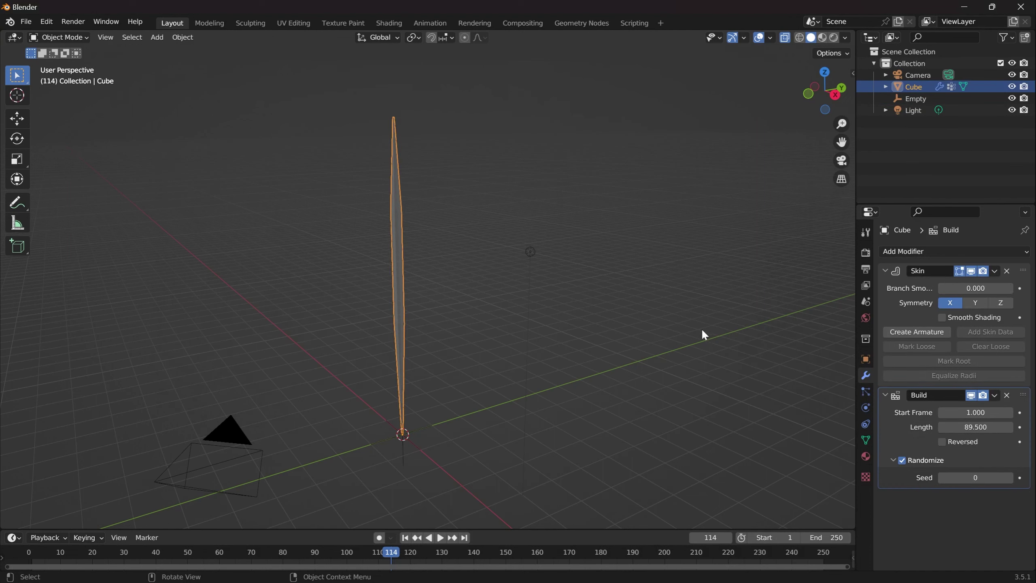
left_click(933, 252)
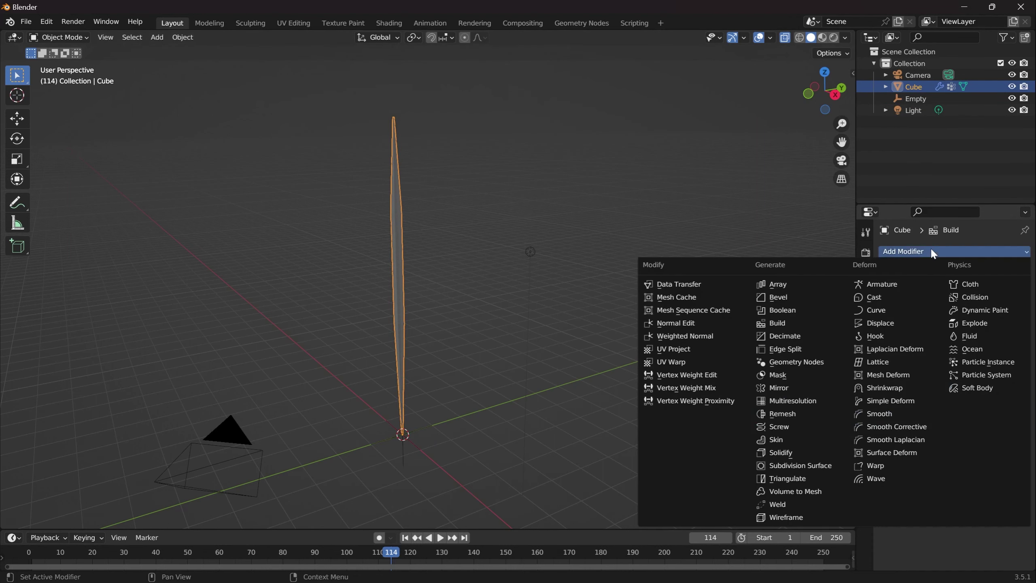
left_click(905, 322)
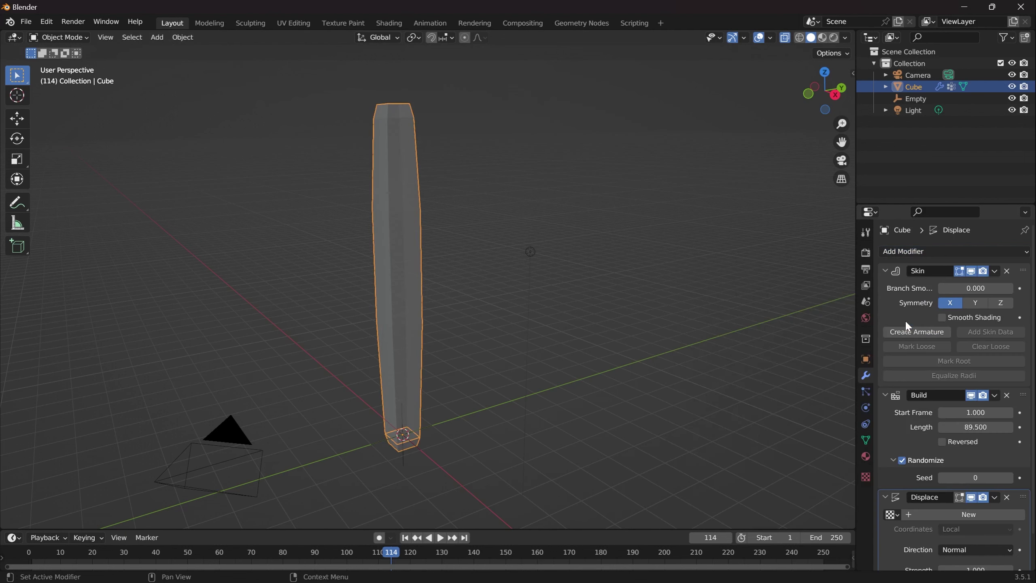
left_click(886, 270)
left_click(886, 285)
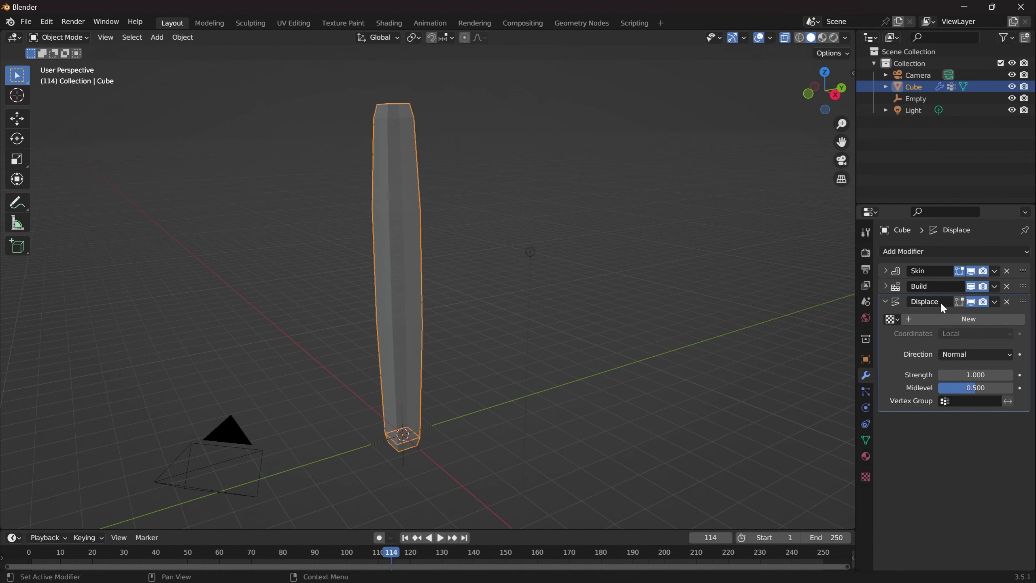
double_click(940, 301)
type("X")
Step: Set the Displace X direction to X and limit it to the Distortion vertex group
left_click(959, 354)
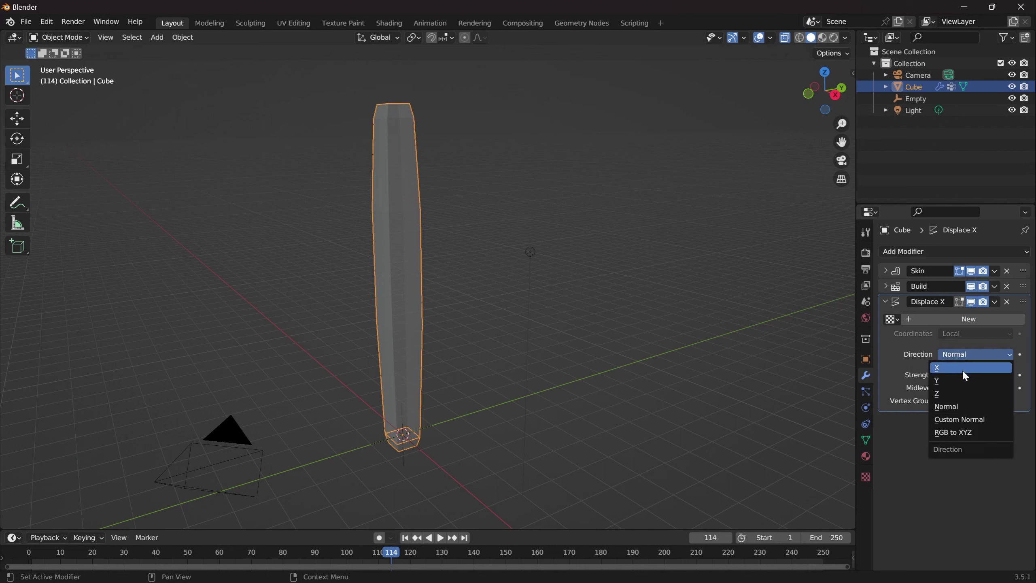
left_click(961, 369)
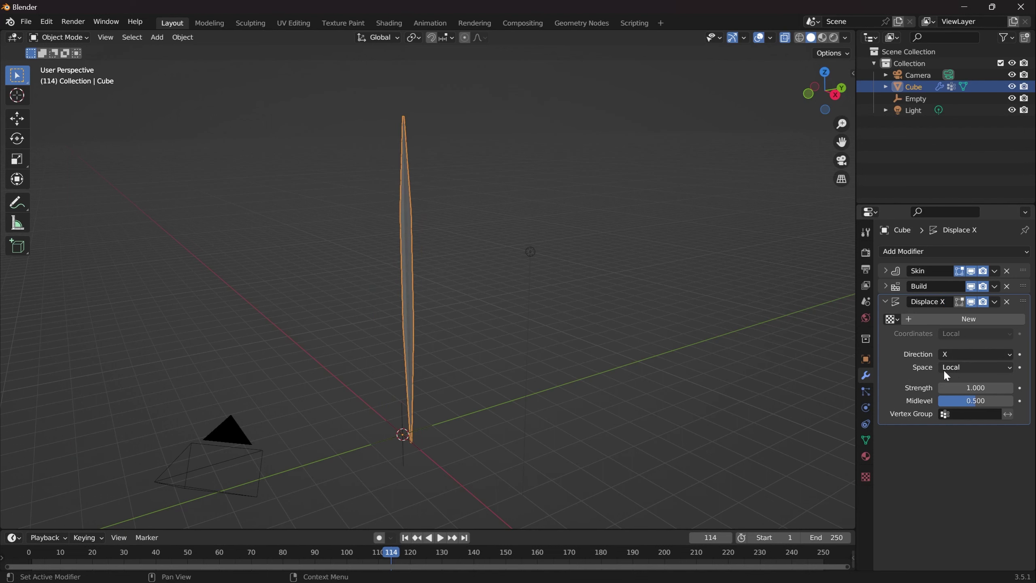
left_click(959, 413)
left_click(946, 427)
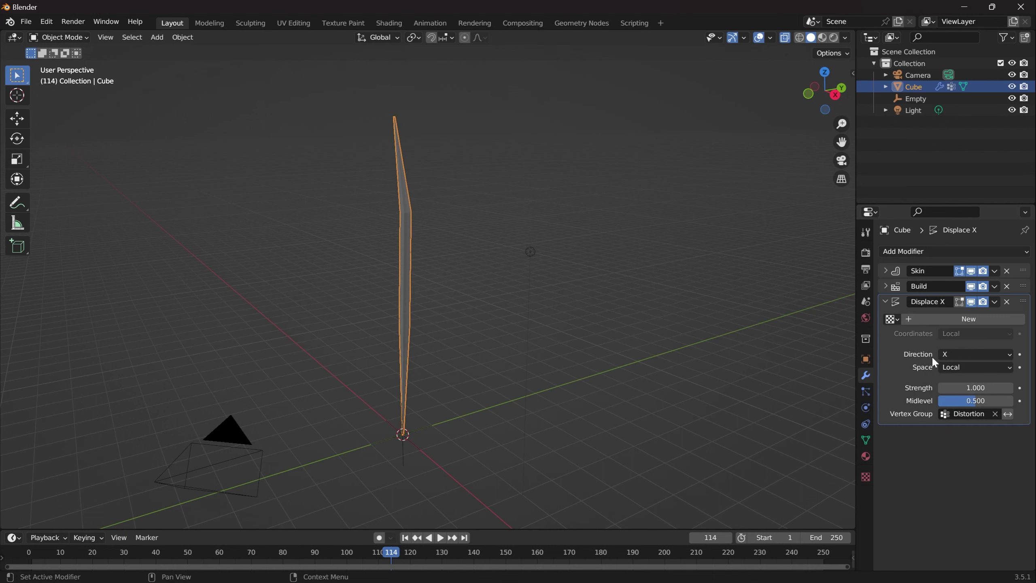
Step: Create a new texture for Displace X and set its coordinates to Object, using the Empty
left_click(936, 321)
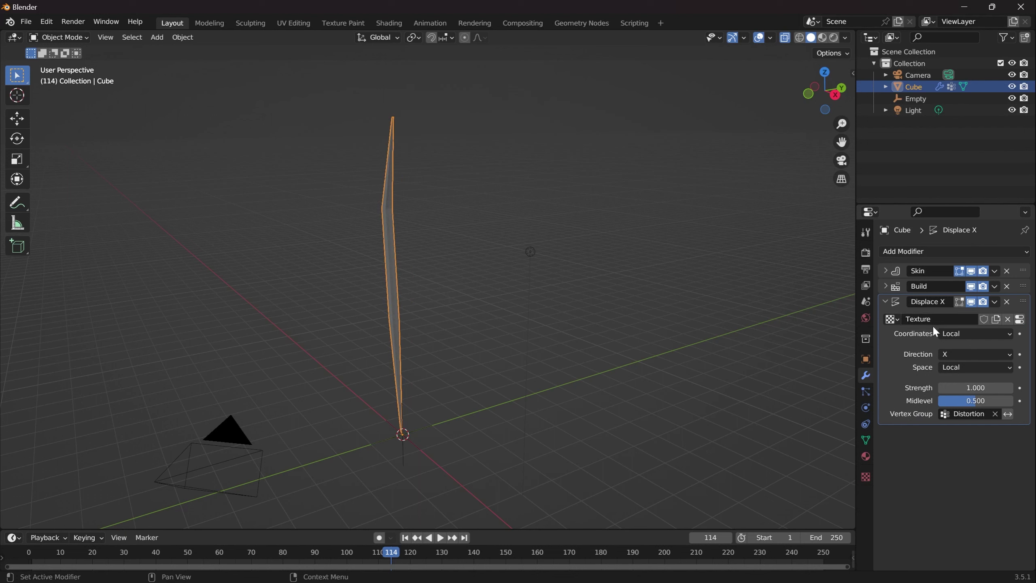
left_click(978, 334)
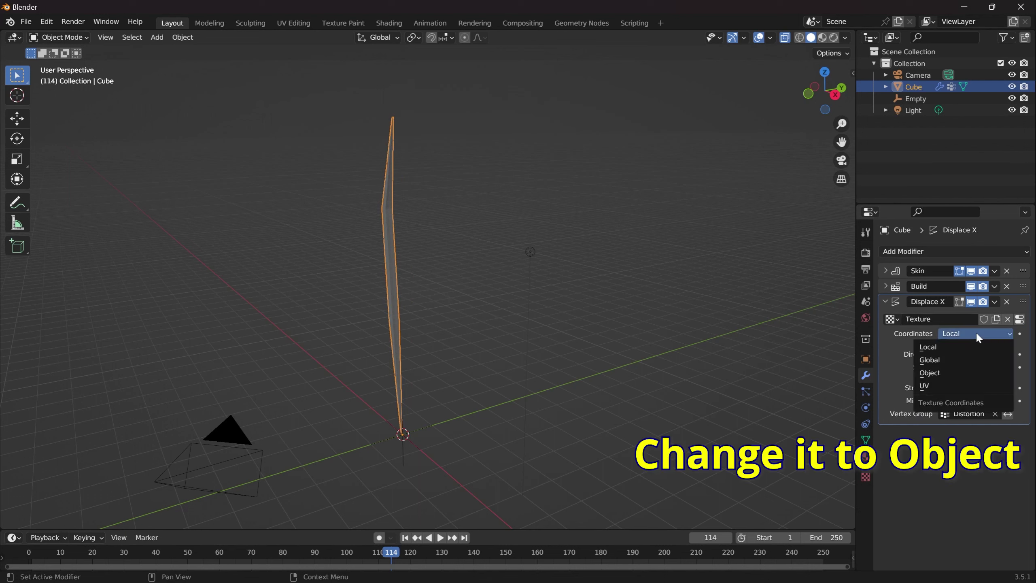
left_click(966, 370)
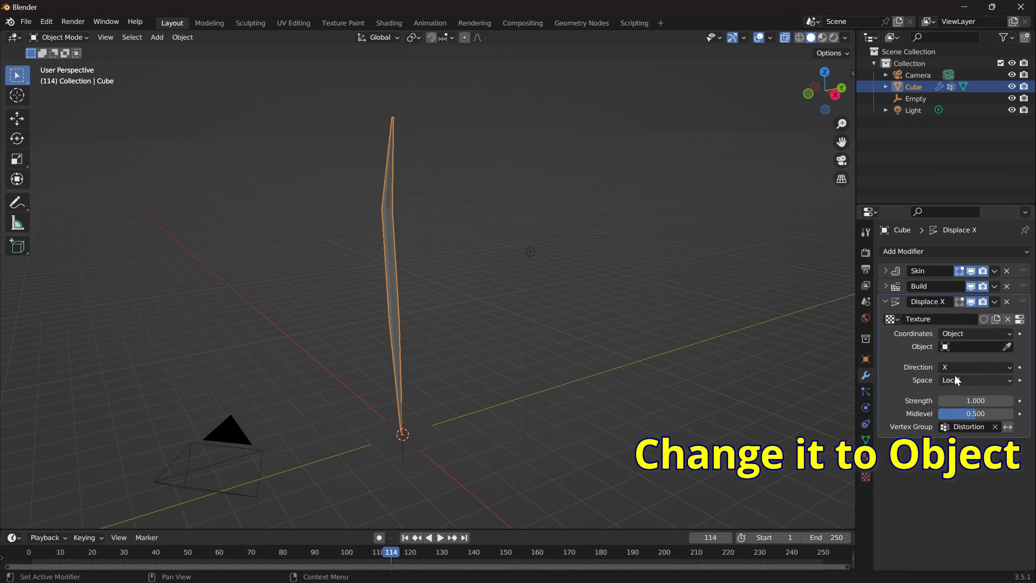
left_click(975, 349)
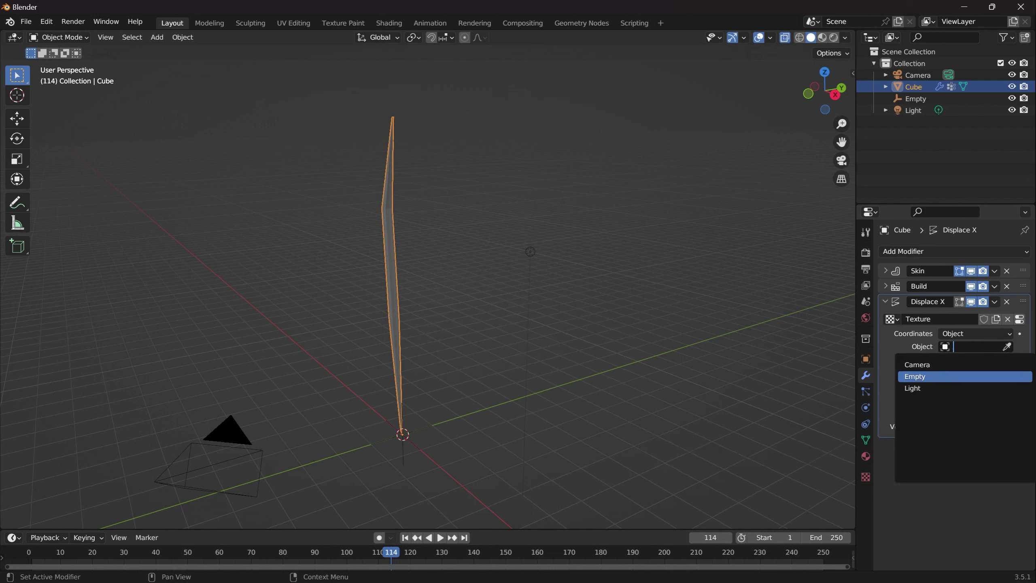
left_click(947, 376)
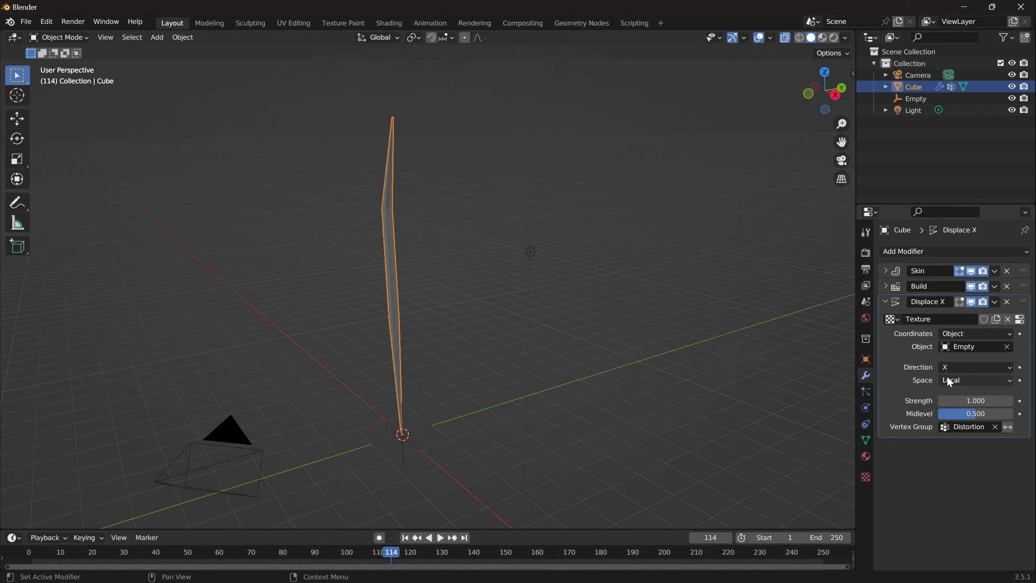
Step: Change the Displace X texture type to Clouds
left_click(1019, 319)
left_click(978, 287)
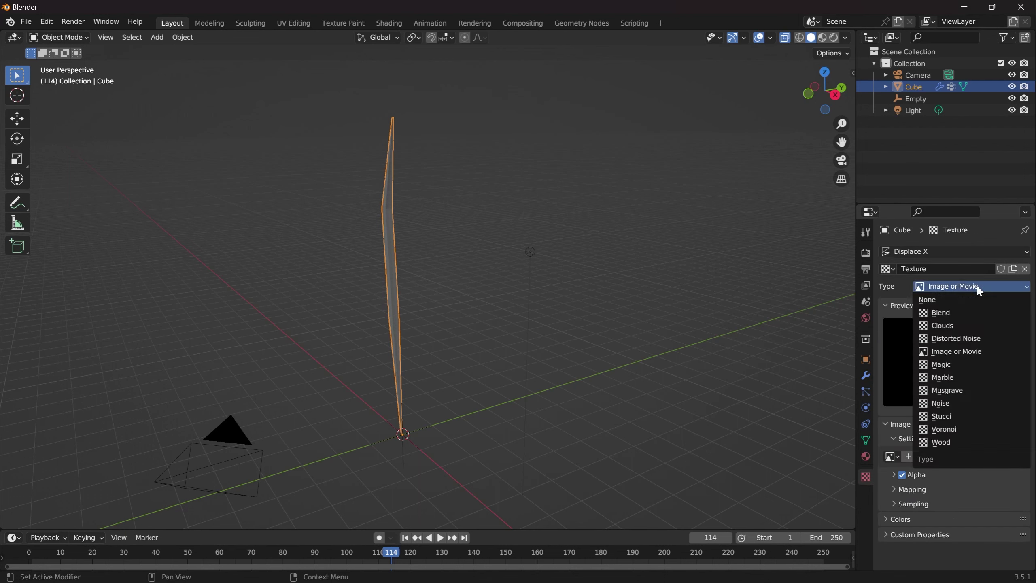
left_click(974, 325)
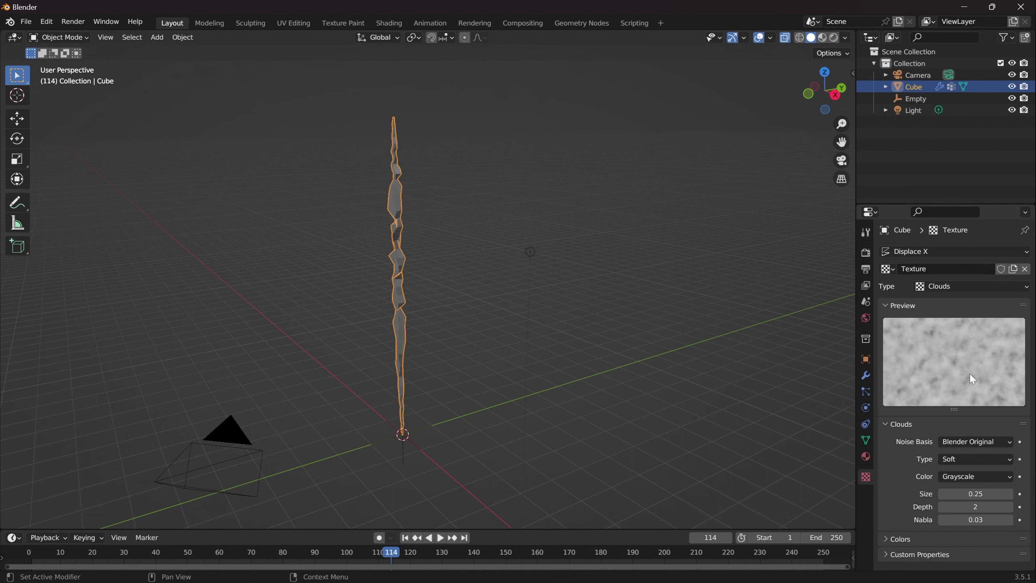
Step: Try the Improved Perlin, Voronoi and Cell Noise bases on the Clouds texture to compare the strand's distortion
left_click(987, 441)
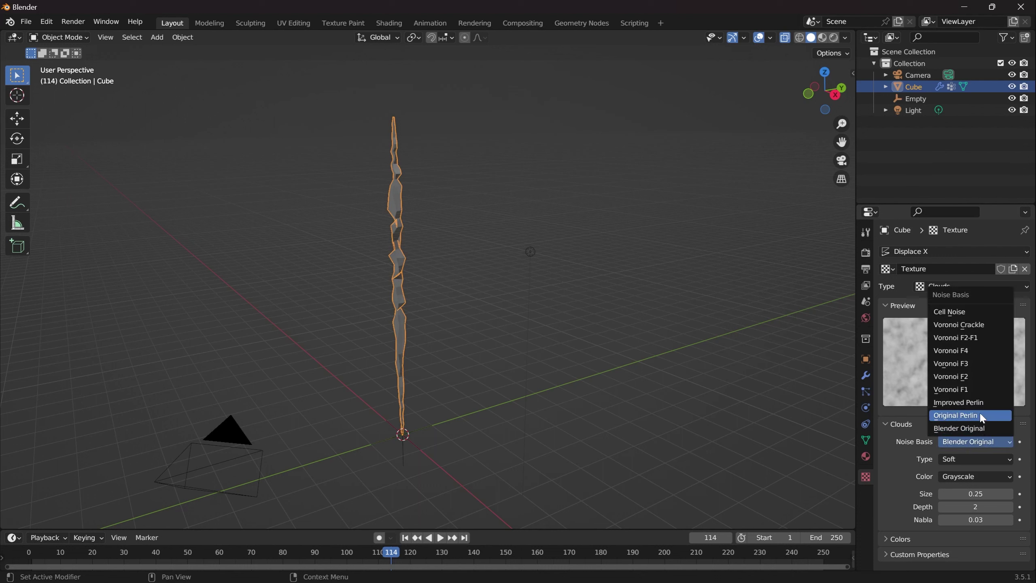
left_click(980, 404)
left_click(972, 441)
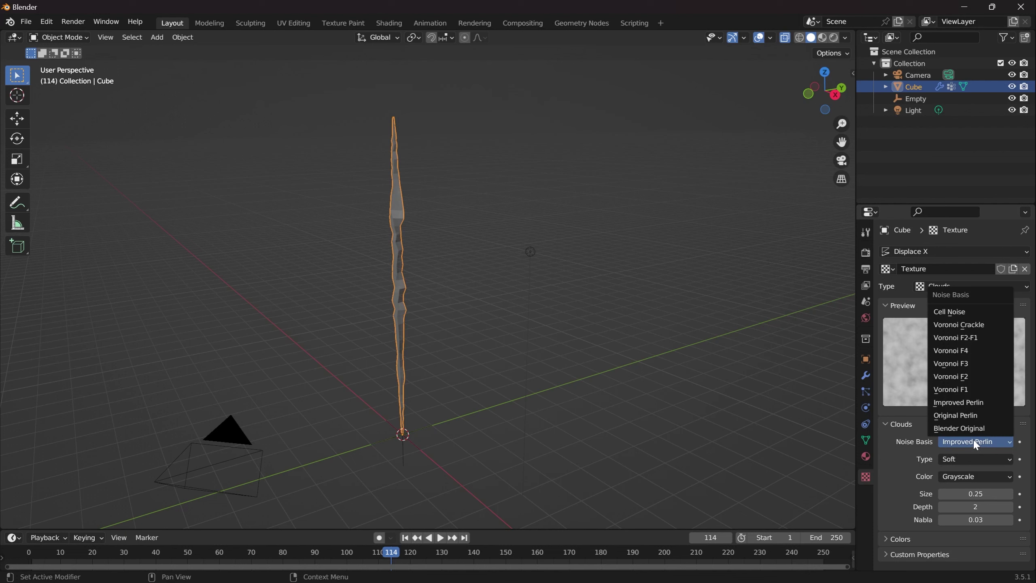
left_click(975, 391)
left_click(975, 440)
left_click(973, 377)
left_click(986, 442)
left_click(986, 415)
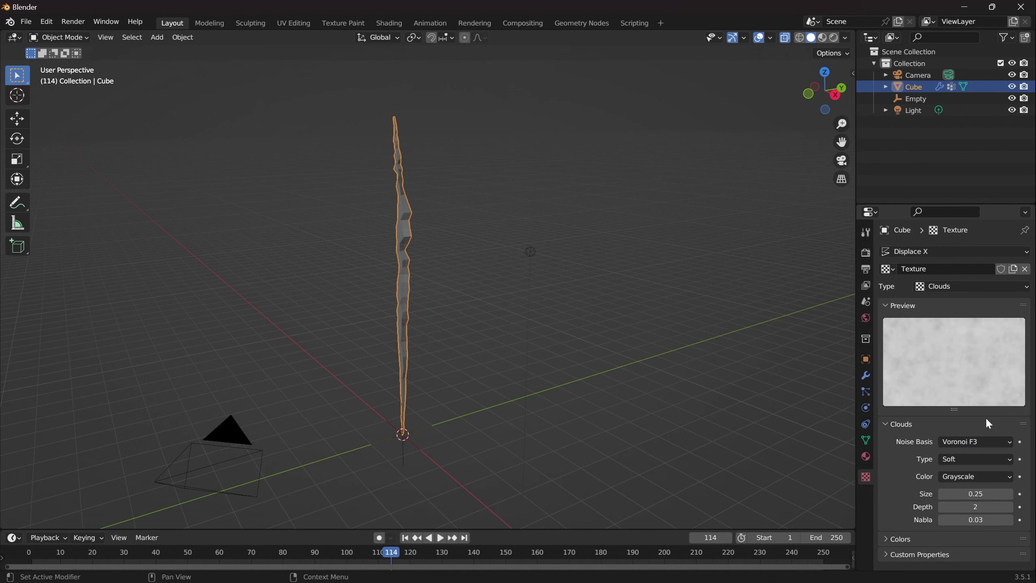
left_click(979, 441)
left_click(971, 351)
left_click(977, 441)
left_click(978, 338)
left_click(984, 442)
left_click(979, 325)
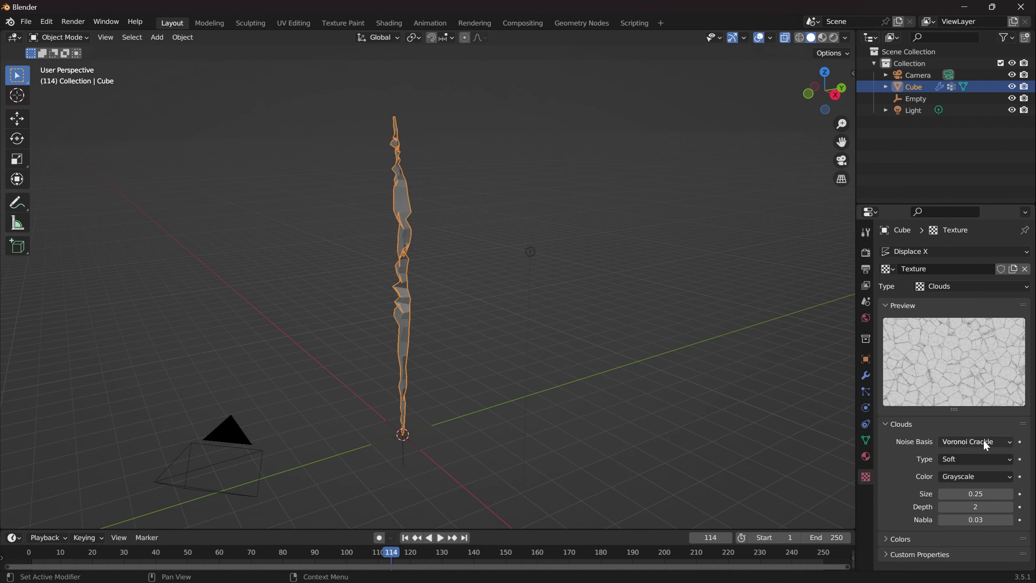
left_click(984, 440)
left_click(978, 312)
left_click(993, 441)
left_click(994, 401)
Step: Set the Clouds noise basis to Original Perlin and the size to 1.00, trying the Hard type before returning to Soft
left_click(992, 440)
left_click(986, 415)
left_click(968, 459)
left_click(977, 448)
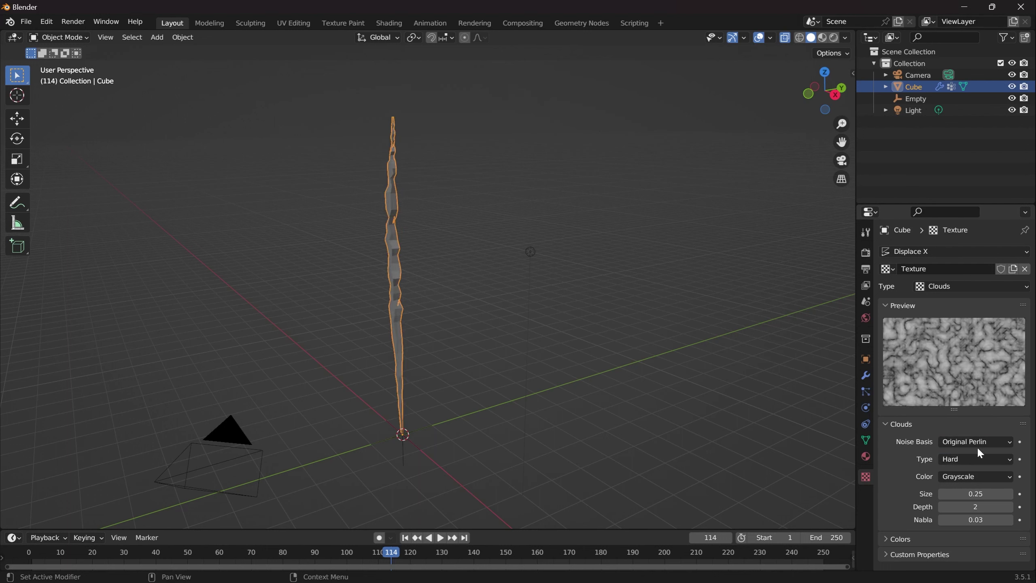
left_click(970, 461)
left_click(966, 466)
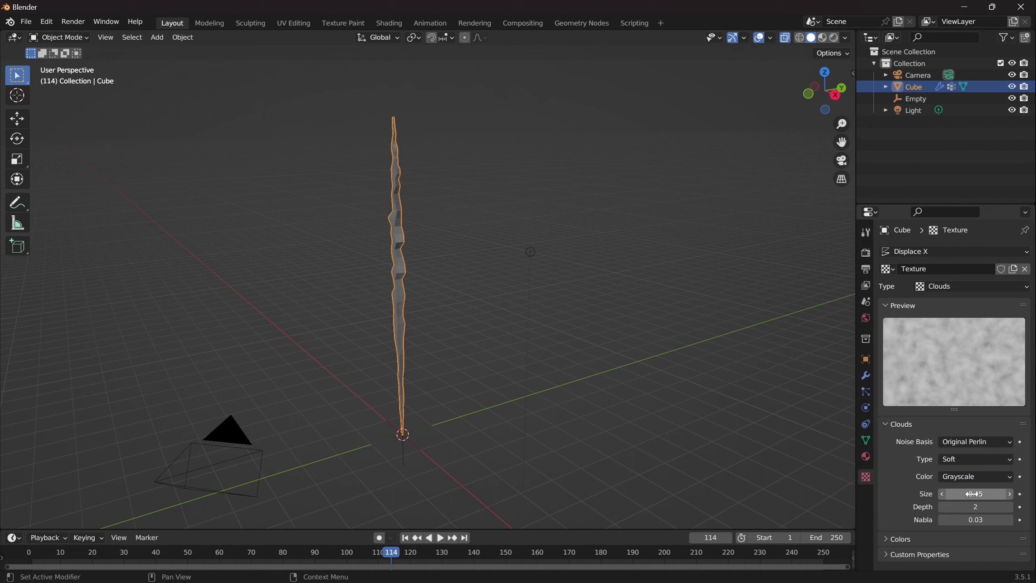
left_click_drag(972, 494, 1004, 494)
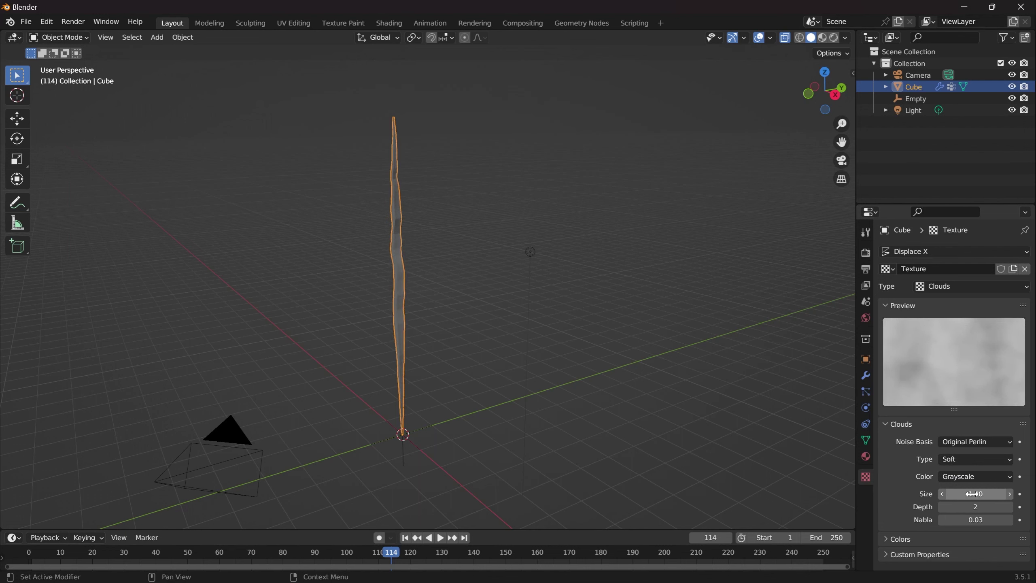
Step: Rename the Clouds texture as "Texture X"
left_click(936, 270)
left_click(935, 271)
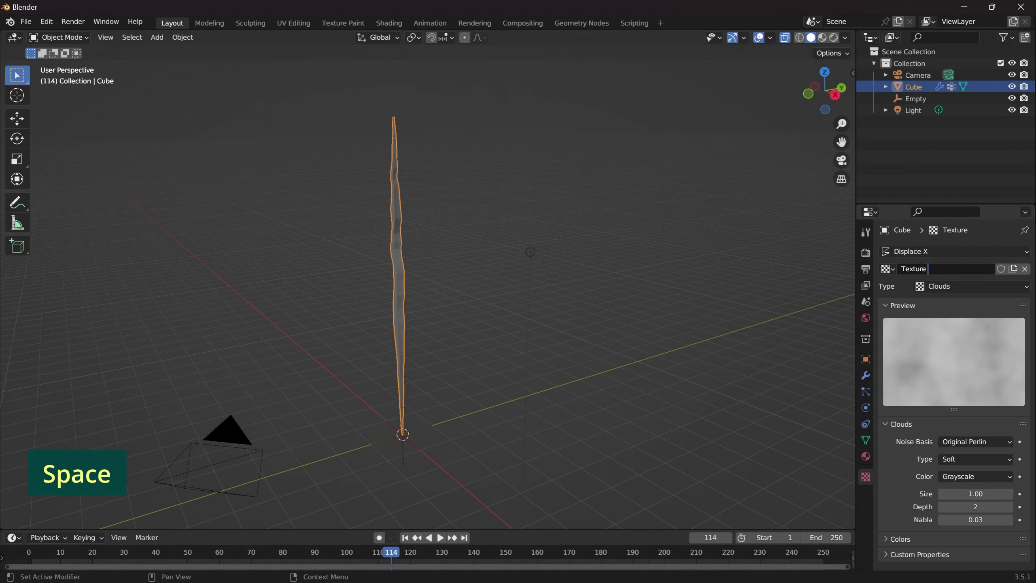
type("X")
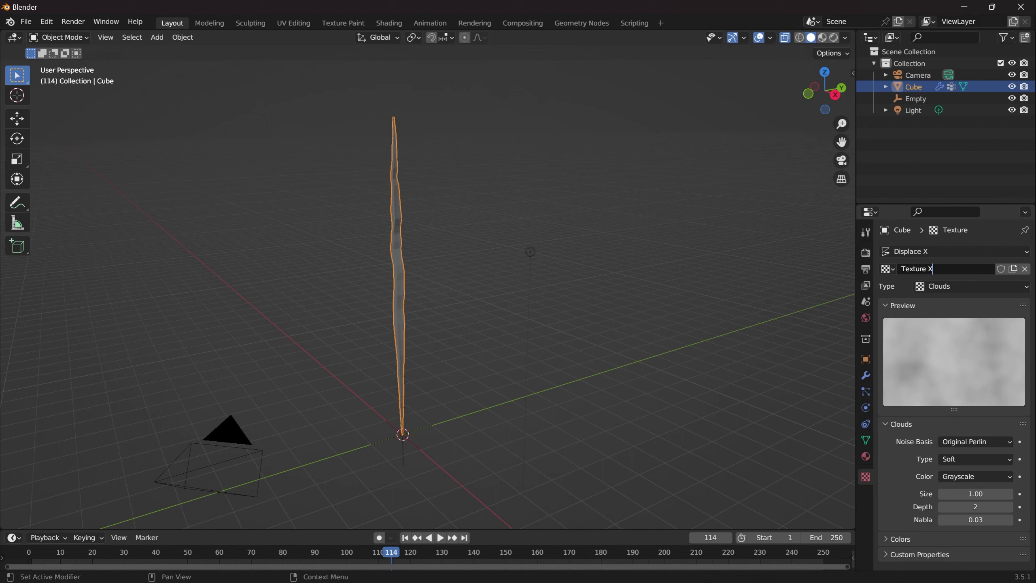
Step: Add a second Displace modifier to the strand with direction Y and create a new texture for it
left_click(866, 374)
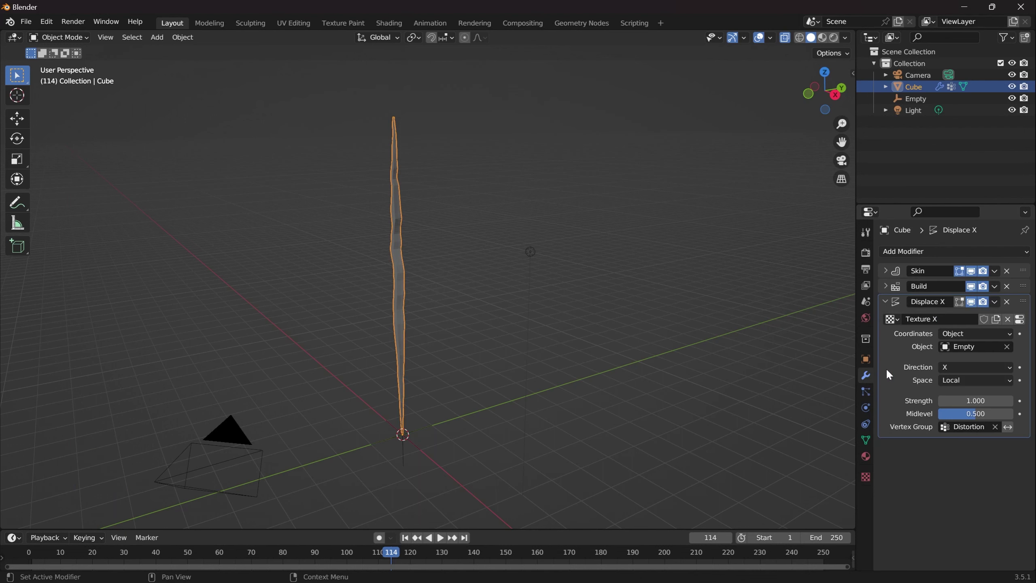
left_click(910, 252)
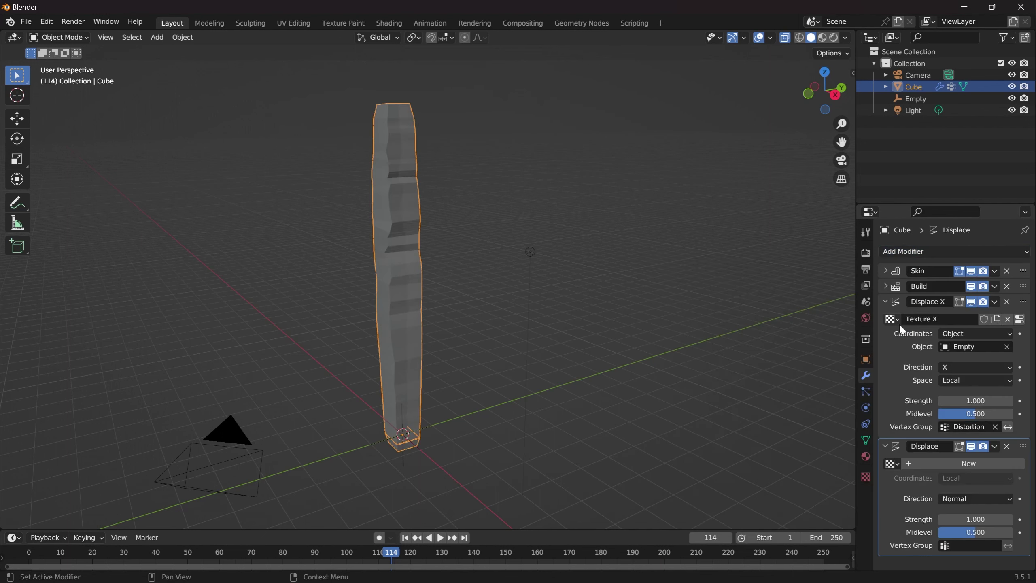
scroll(952, 487, "down", 1)
left_click(965, 497)
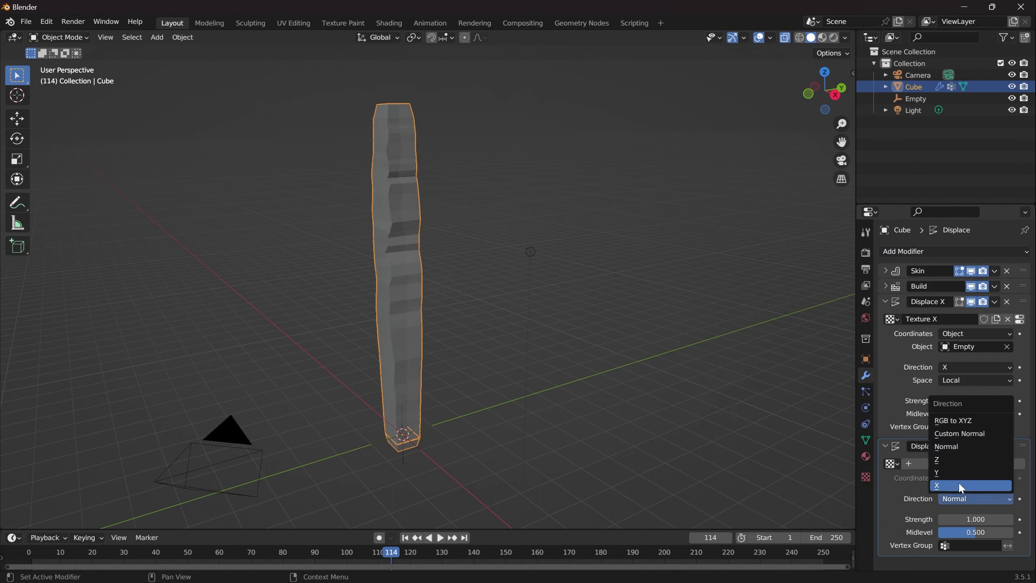
left_click(951, 473)
left_click(950, 462)
Step: Set the second Displace modifier's coordinates to Object and its vertex group to Distortion, collapsing Displace X
left_click(970, 478)
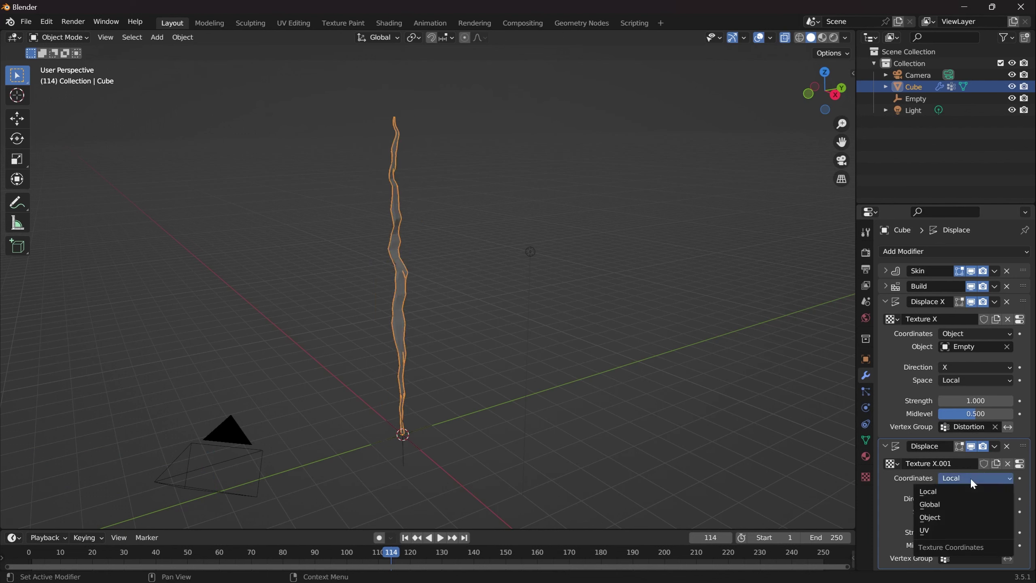
left_click(956, 512)
scroll(952, 513, "down", 1)
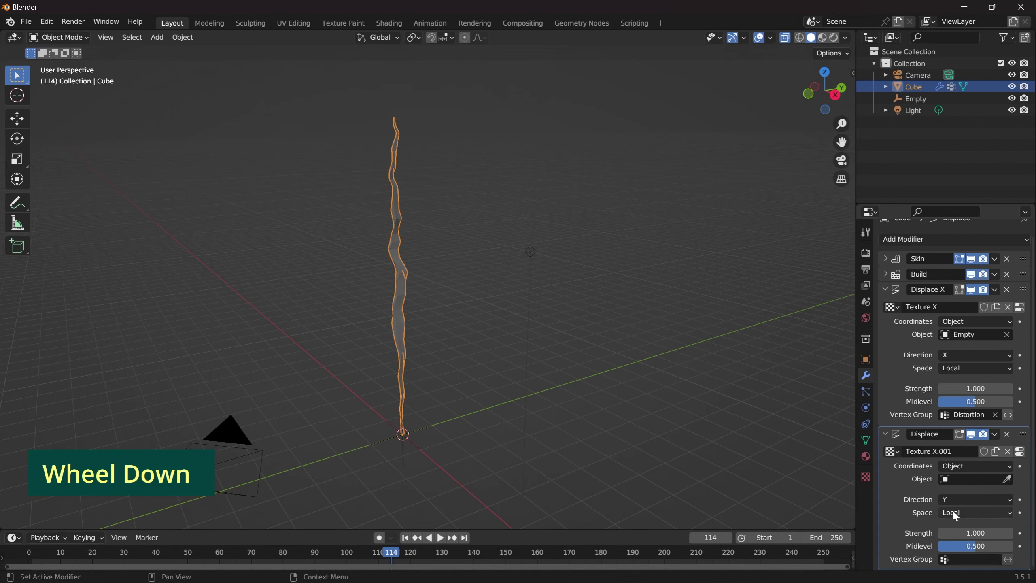
left_click(882, 290)
left_click(958, 441)
left_click(950, 458)
Step: Rename the second Displace modifier as "Displace Y" and its texture as "Texture Y"
type("Y")
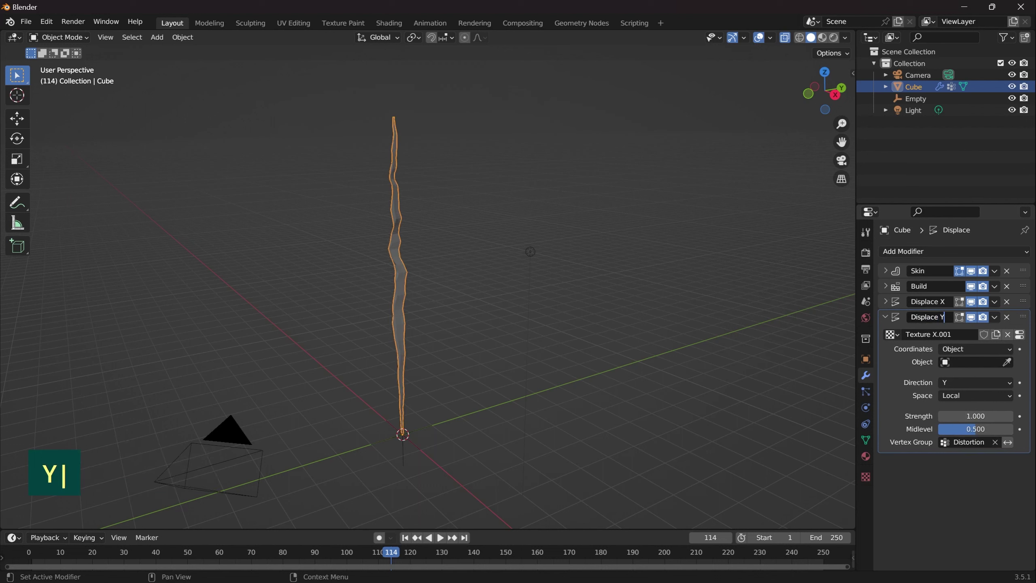
double_click(954, 334)
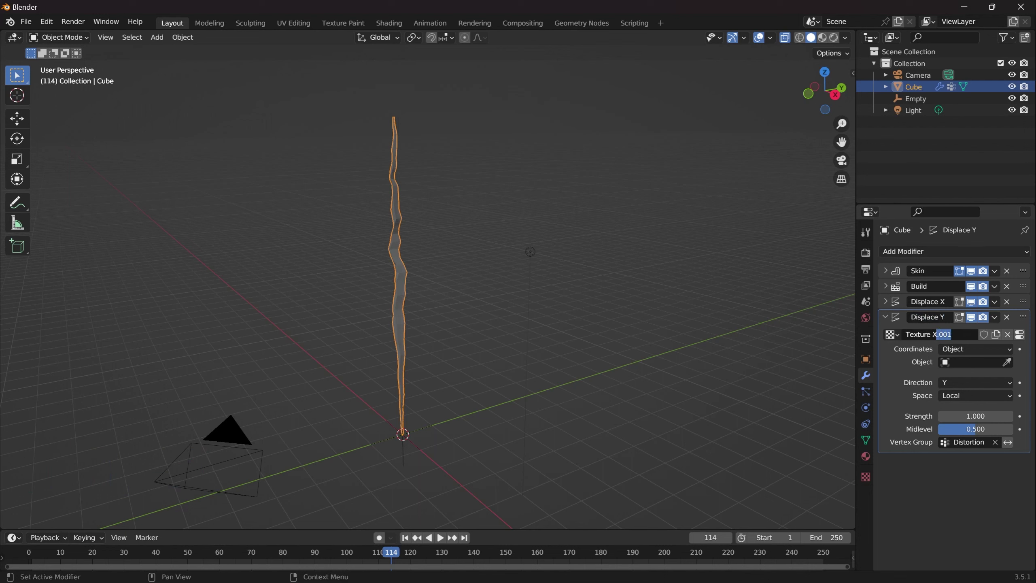
type("Y")
Step: Use the Empty as the coordinate object of Displace Y and change Texture Y's noise basis to Voronoi F4
left_click(975, 362)
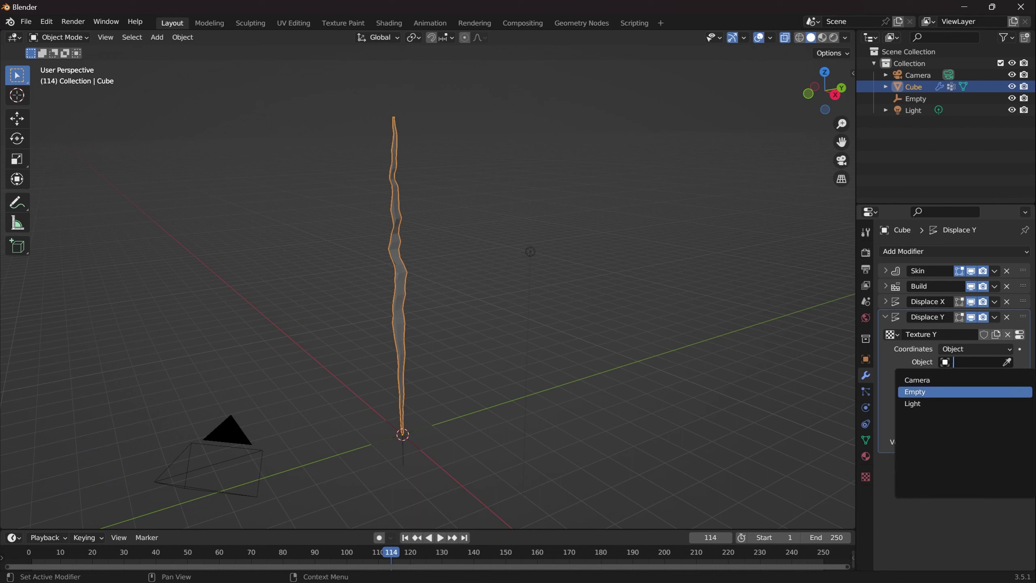
left_click(947, 390)
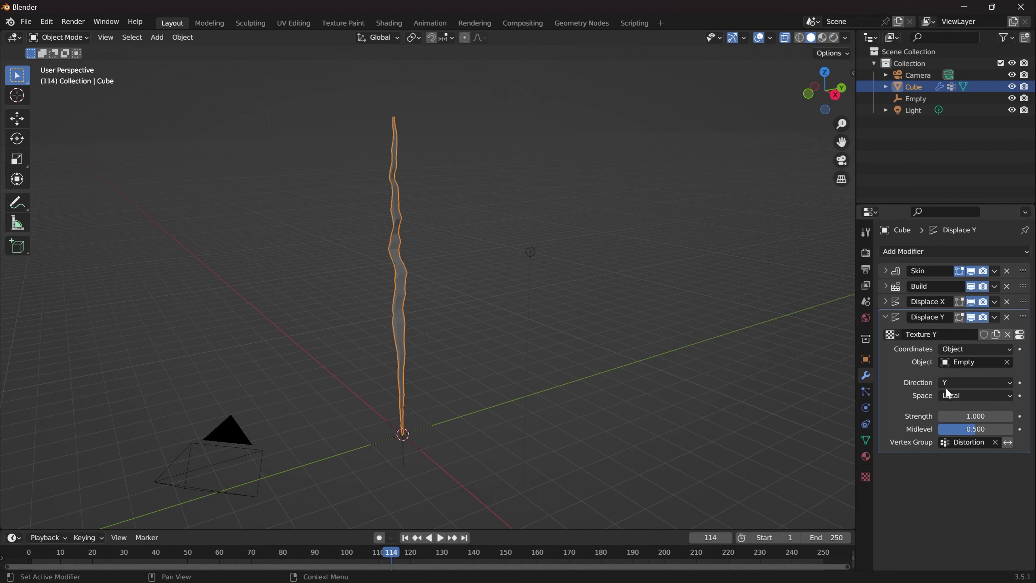
left_click(1020, 334)
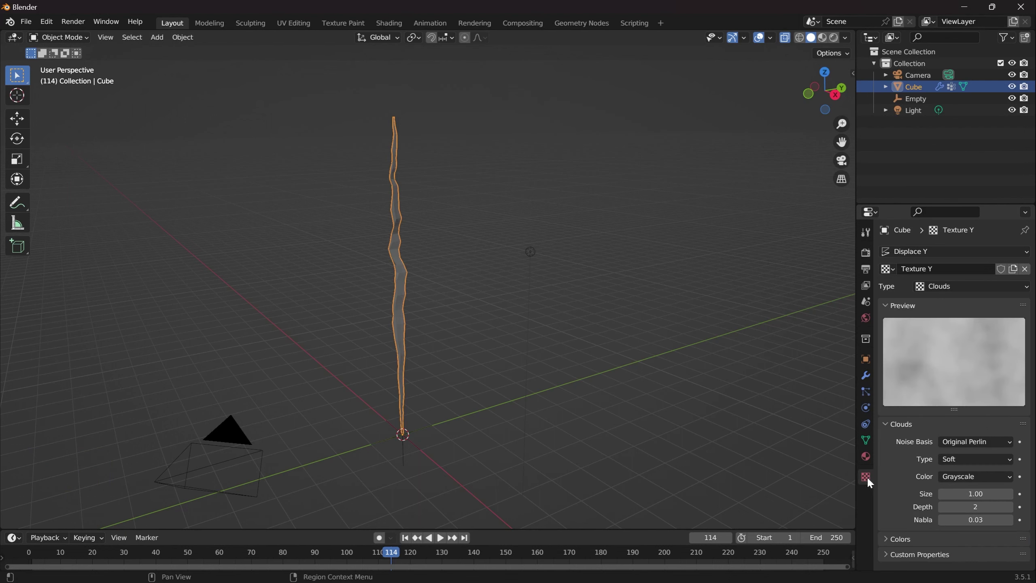
middle_click_drag(761, 248, 639, 373)
mouse_move(979, 495)
left_mouse_down()
mouse_move(879, 495)
mouse_move(975, 495)
left_mouse_up()
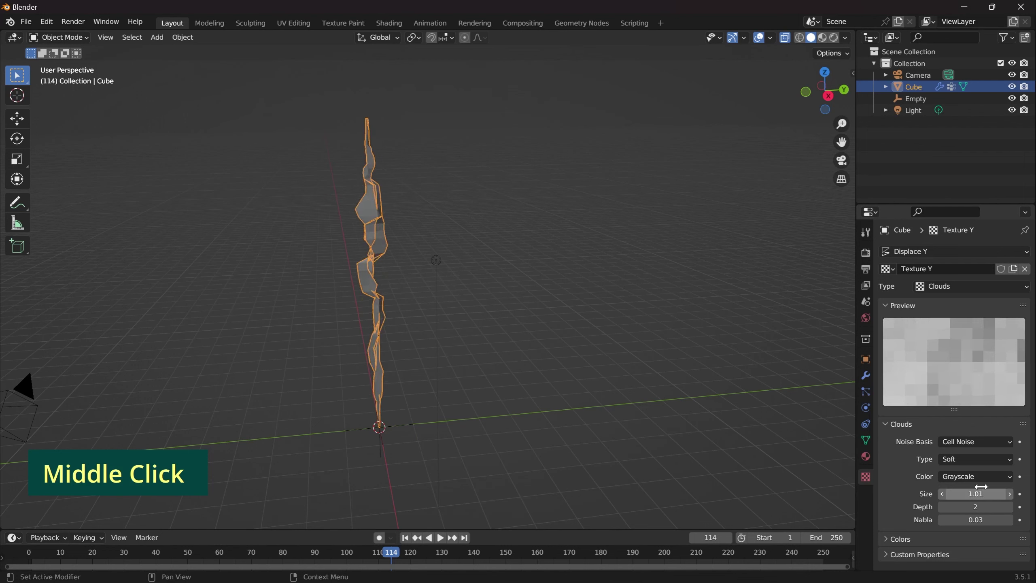
left_click(974, 442)
left_click(979, 350)
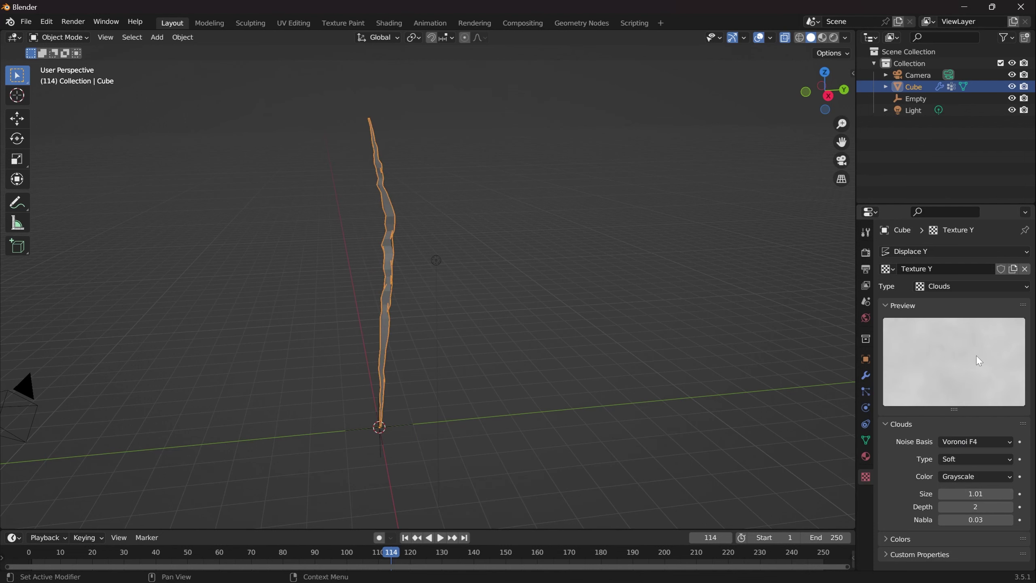
Step: Reduce the Clouds size of Texture Y to about 0.55 to make the strand's Y distortion finer
left_click_drag(975, 494, 930, 495)
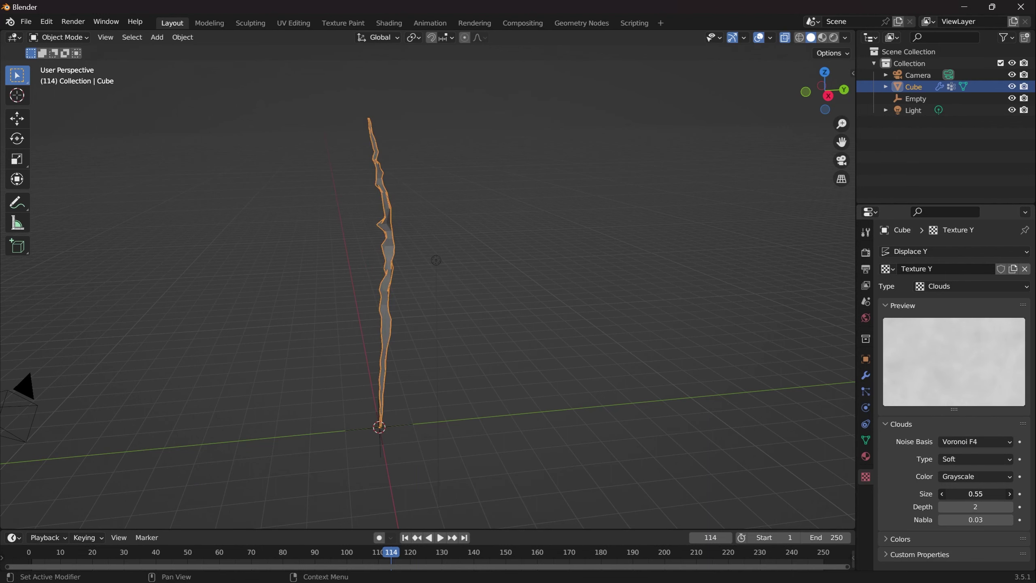
middle_click_drag(676, 338, 555, 340)
left_click_drag(973, 494, 989, 494)
middle_click_drag(616, 359, 712, 345)
left_click_drag(983, 494, 970, 494)
Step: Add a Weld modifier to the strand with a merge distance of 0.054 m
left_click(865, 376)
left_click(894, 252)
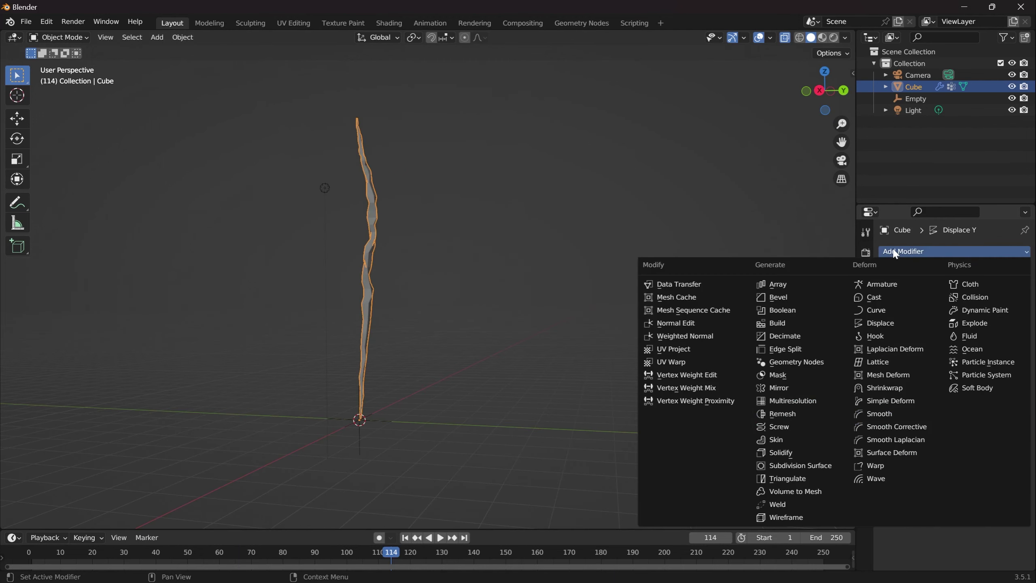
left_click(796, 500)
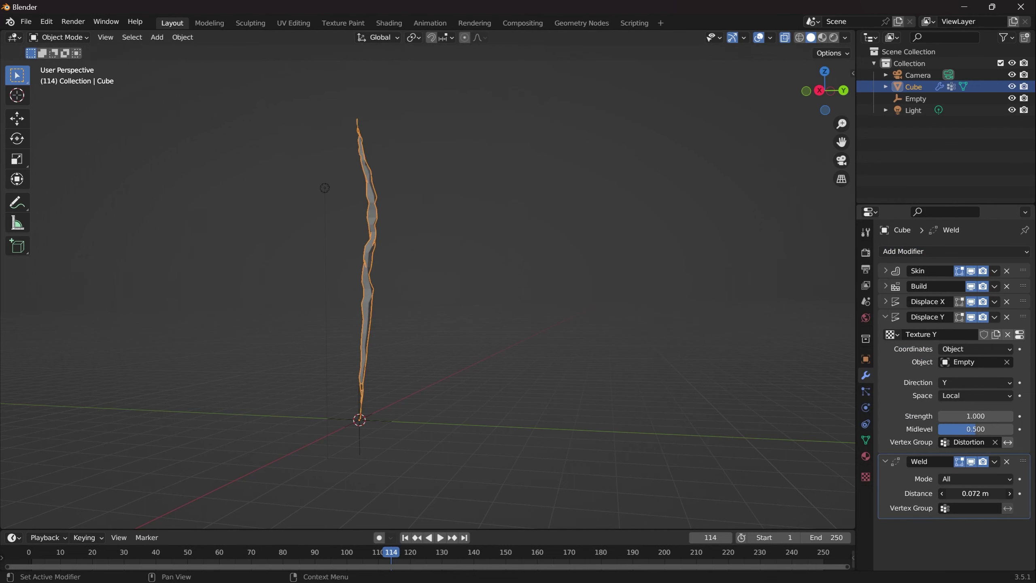
left_click_drag(976, 493, 991, 493)
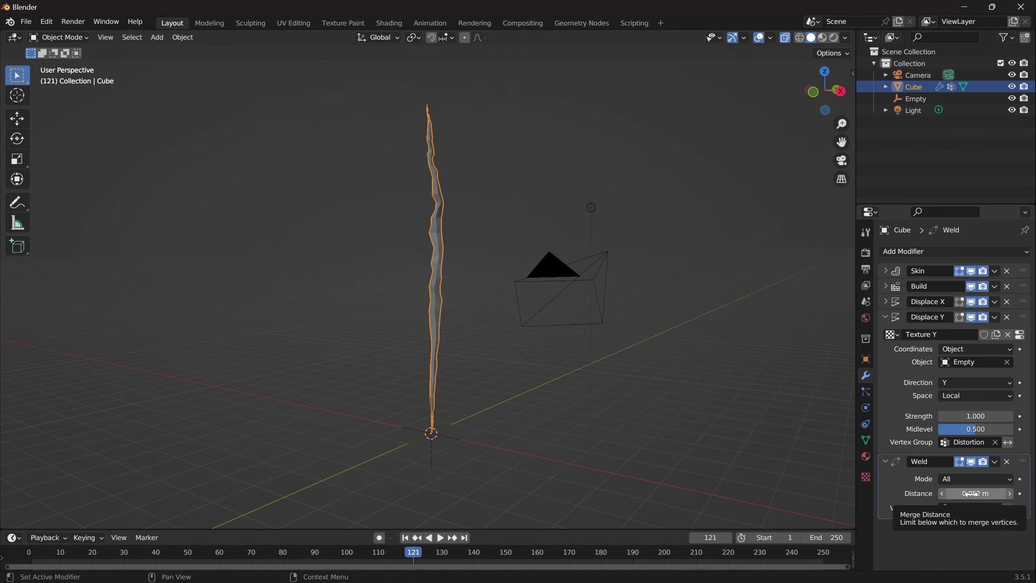
left_click_drag(975, 493, 959, 493)
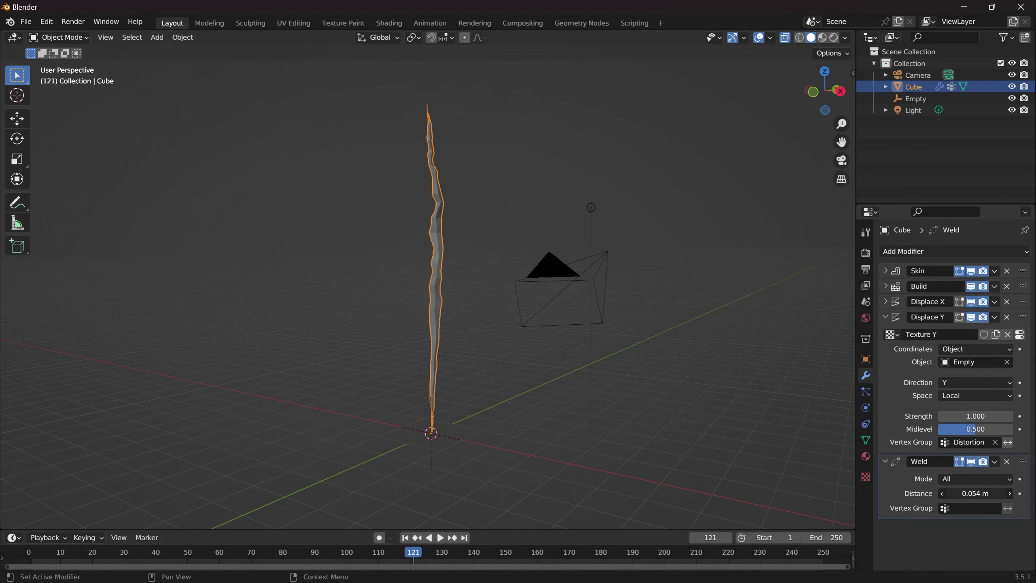
Step: Show the object transform values and keyframe the Empty's rotation at 0° on all axes on frame 1
key("n")
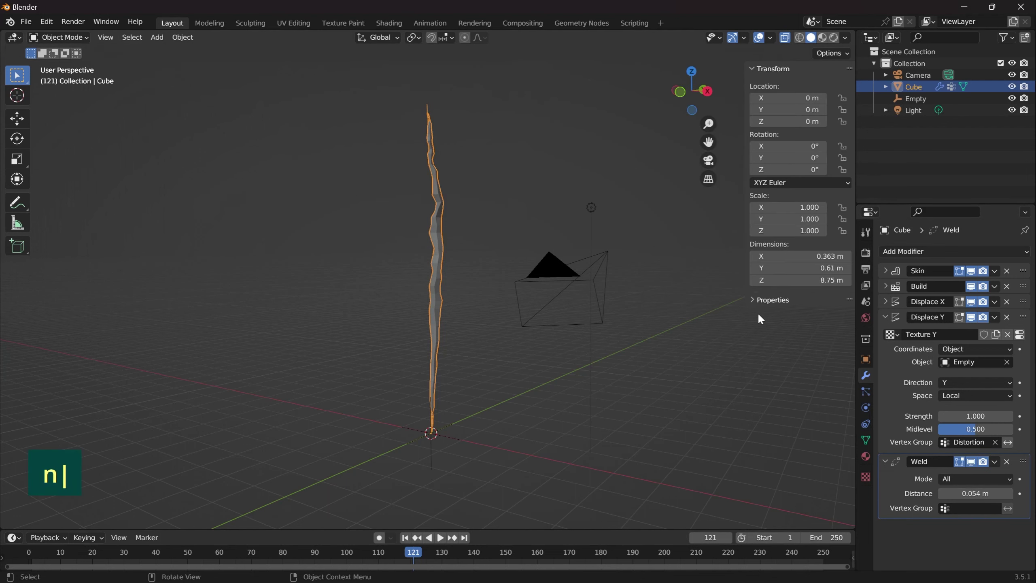
left_click_drag(537, 529, 400, 499)
left_click(404, 508)
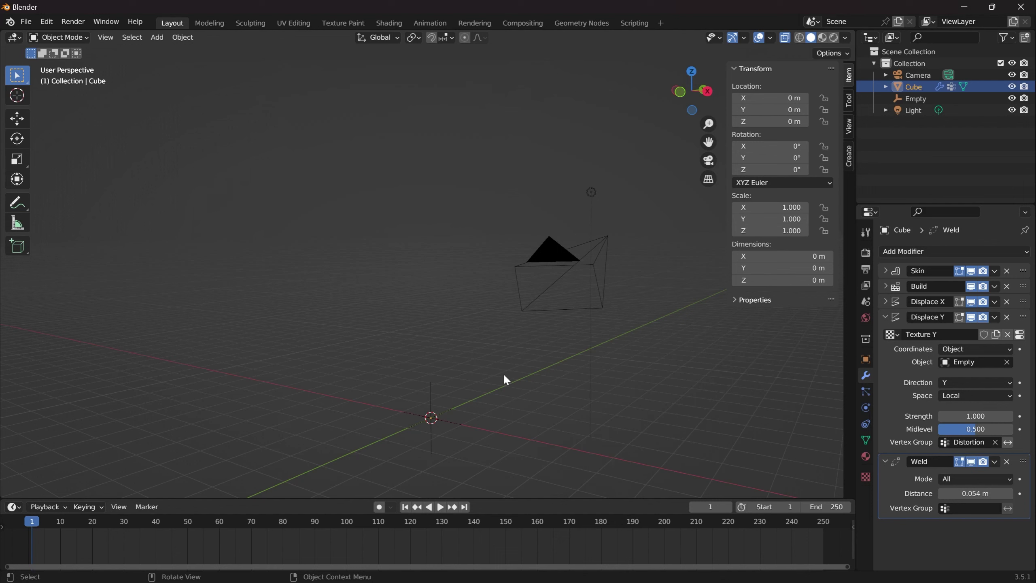
left_click(457, 428)
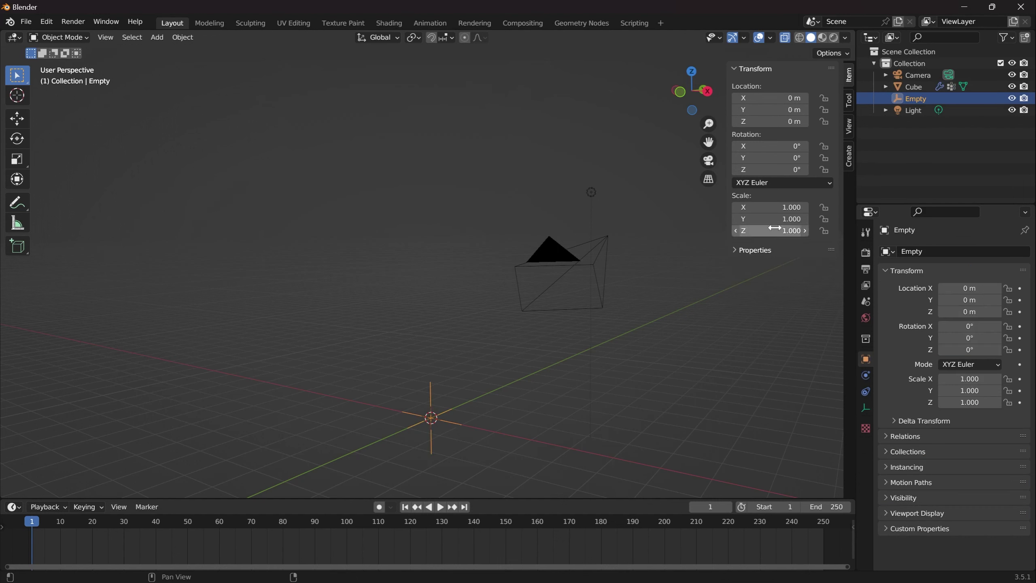
right_click(780, 146)
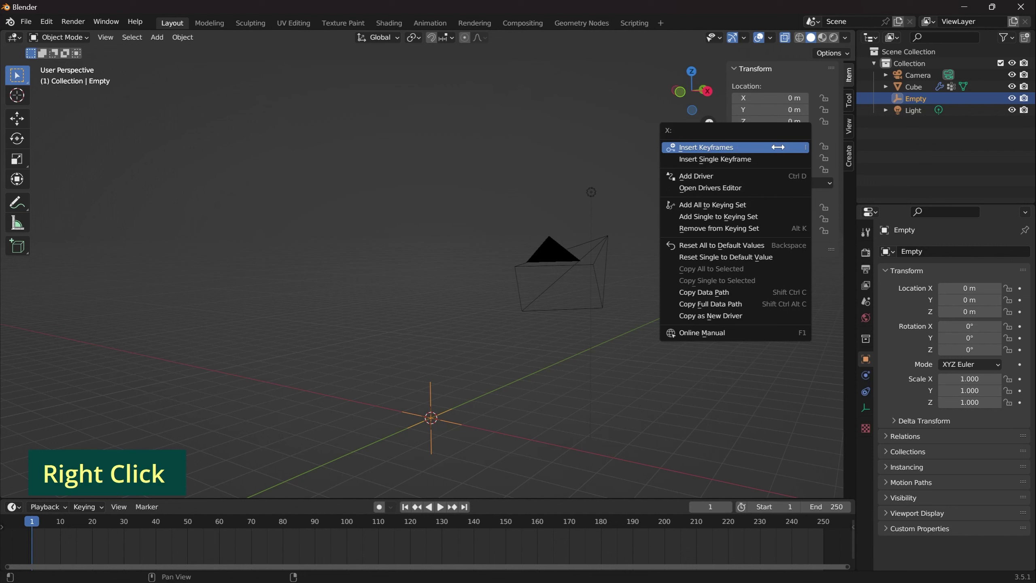
left_click(777, 147)
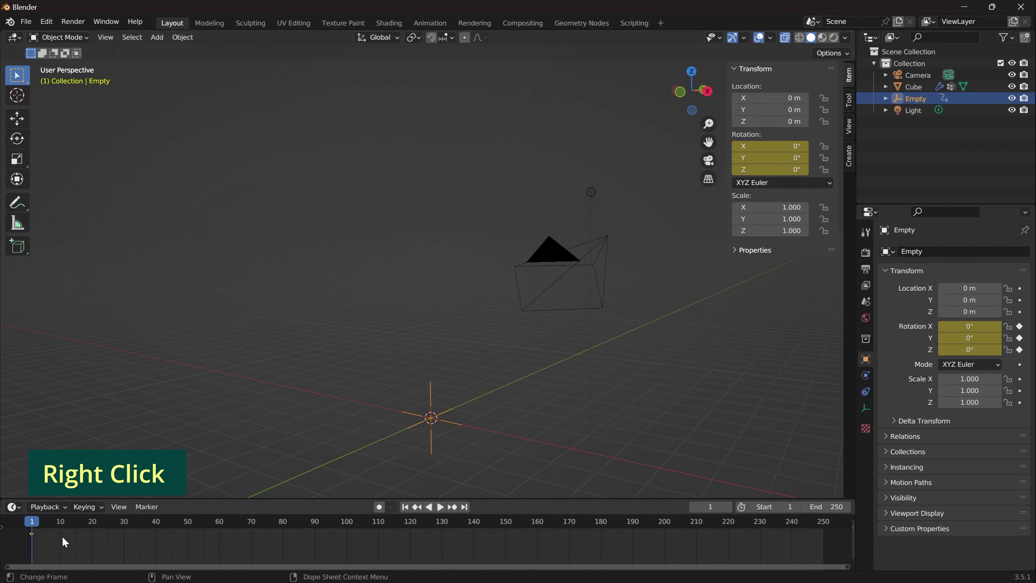
Step: On frame 40, set the Empty's rotation to X 74.5°, Y 61.9°, Z 80.1° and keyframe it
key("space")
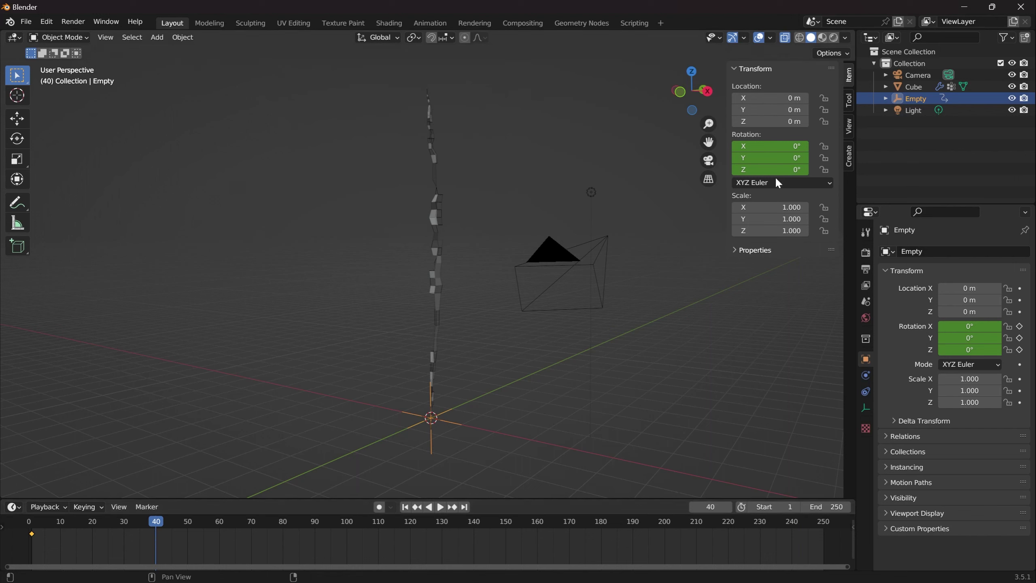
left_click_drag(771, 146, 801, 169)
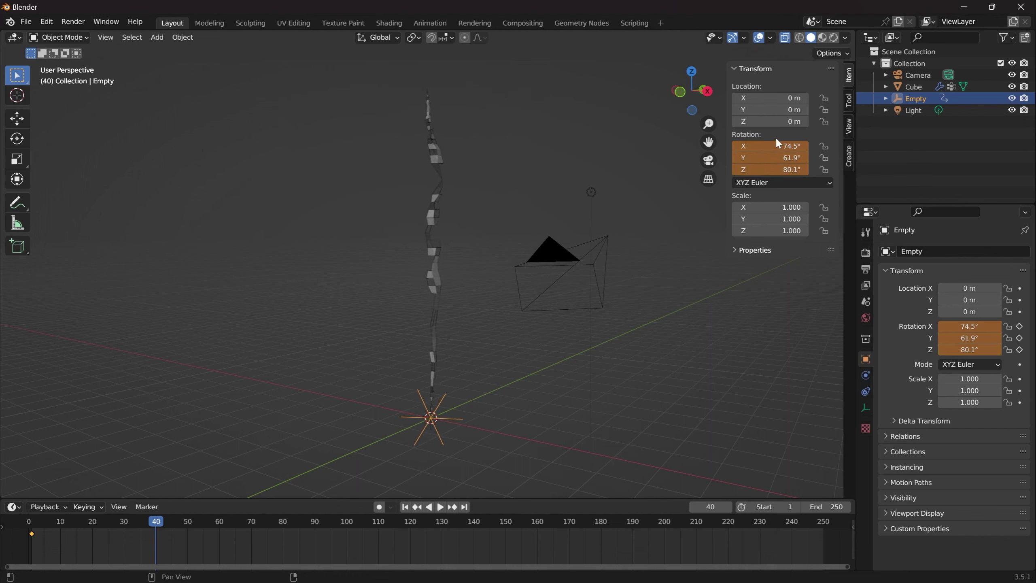
right_click(772, 146)
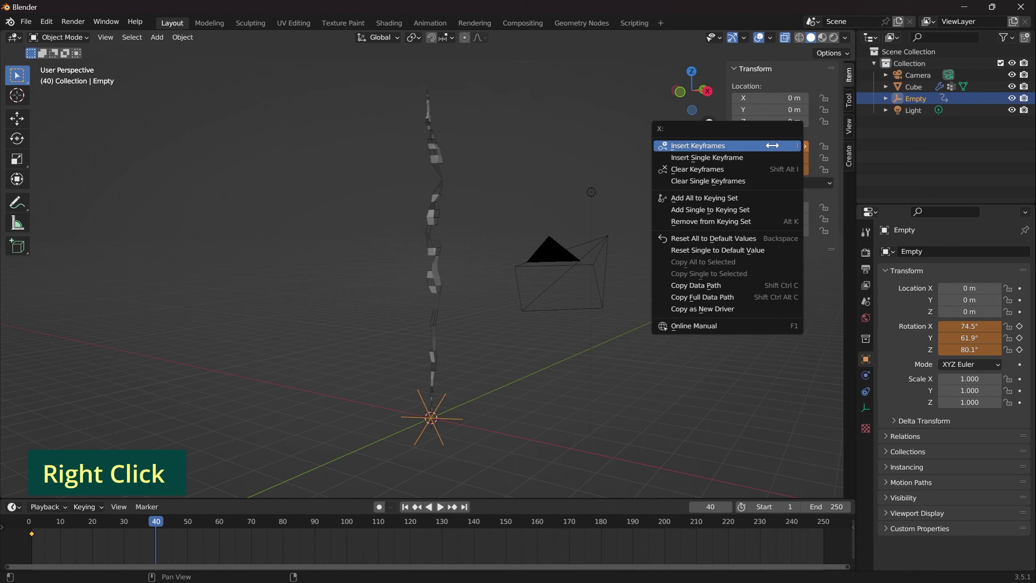
left_click(752, 149)
Step: Apply linear extrapolation to the Empty's rotation keyframes and play the animation from the beginning of the timeline
left_click(185, 521)
key("shift+e")
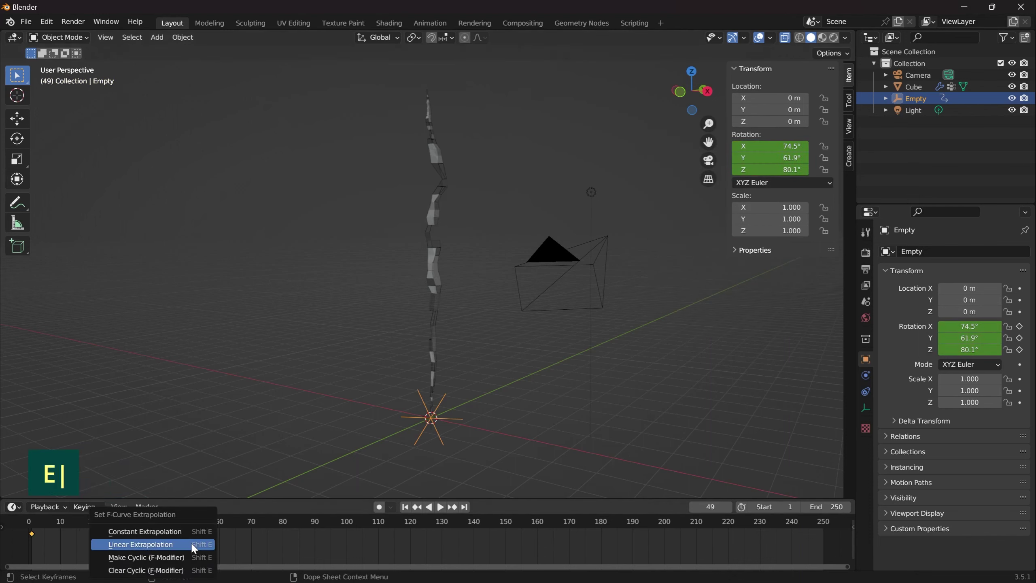
left_click(192, 544)
key("shift+Left")
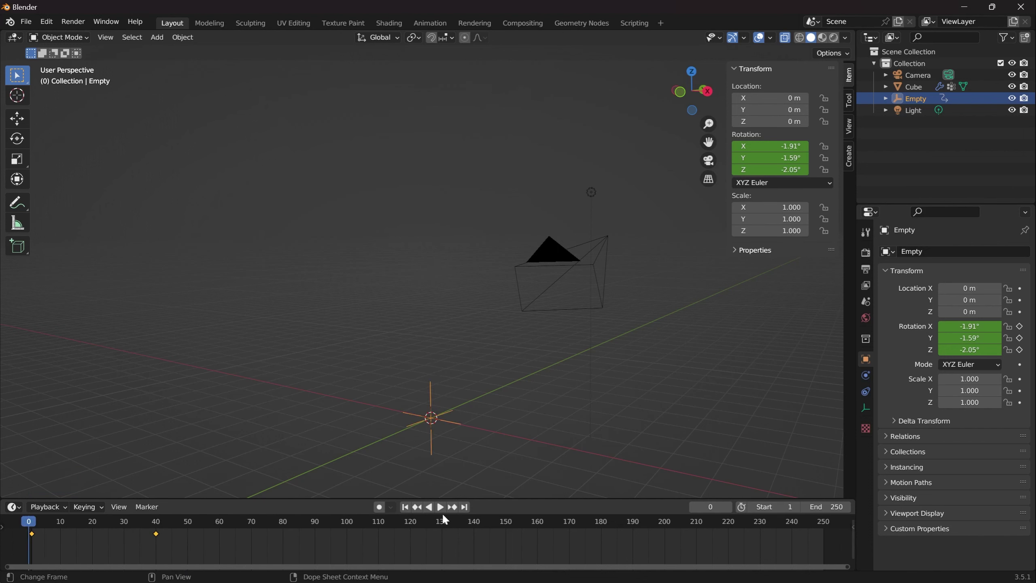
left_click(440, 506)
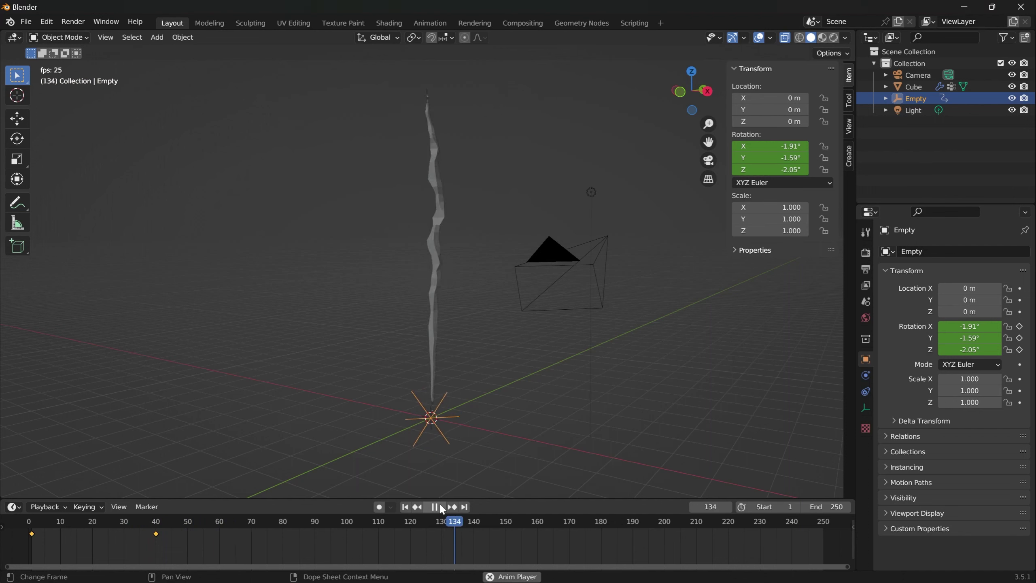
left_click(434, 506)
Step: Change the strand material's surface shader to Emission and display the viewport in Material Preview shading
left_click(437, 263)
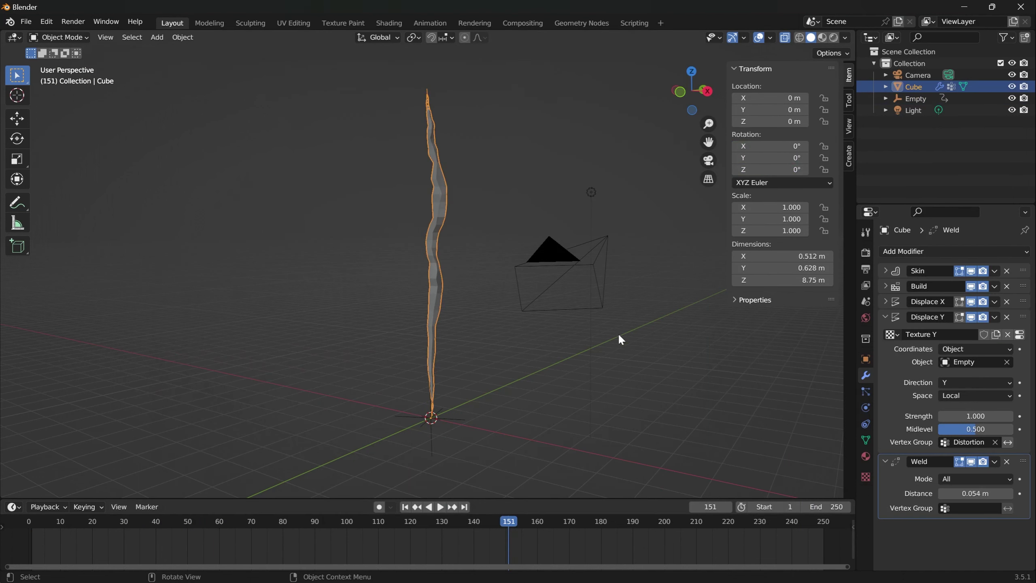
left_click(865, 456)
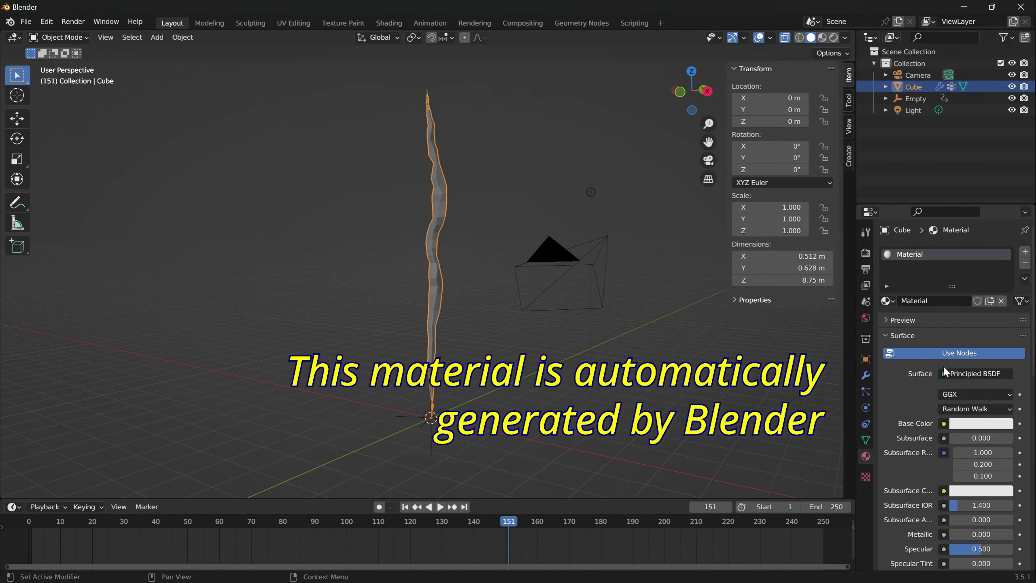
left_click(956, 374)
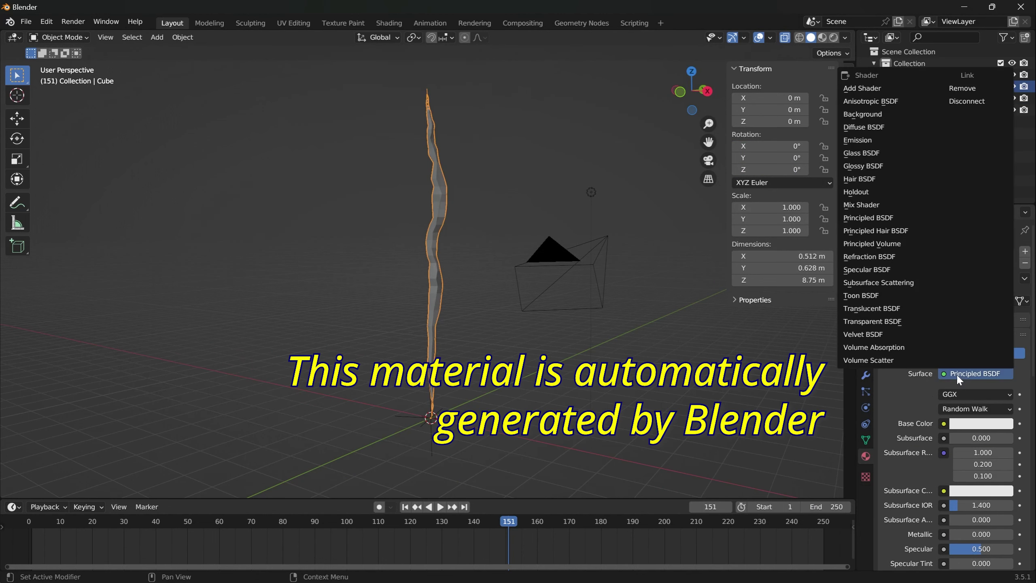
left_click(881, 140)
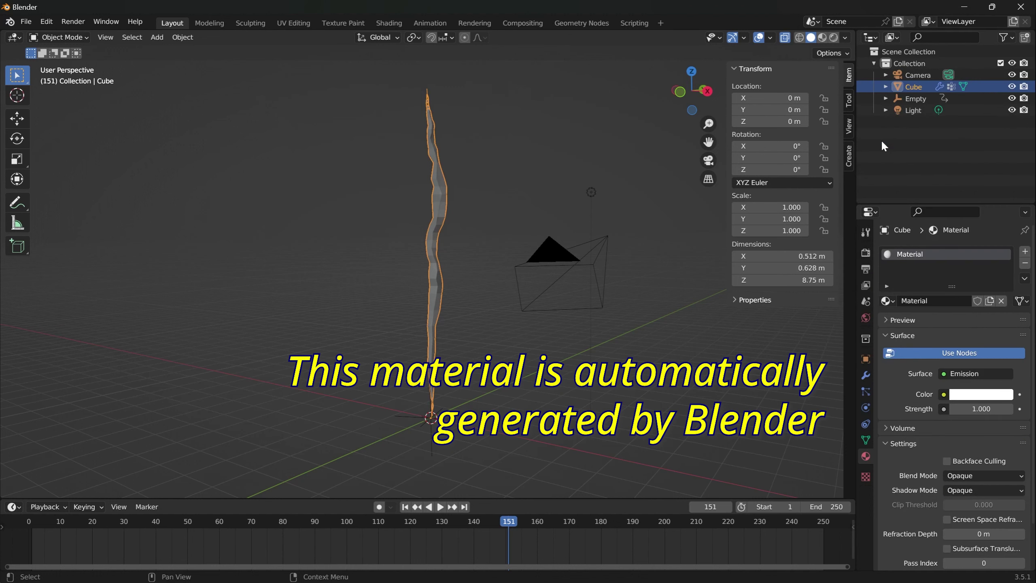
left_click(822, 39)
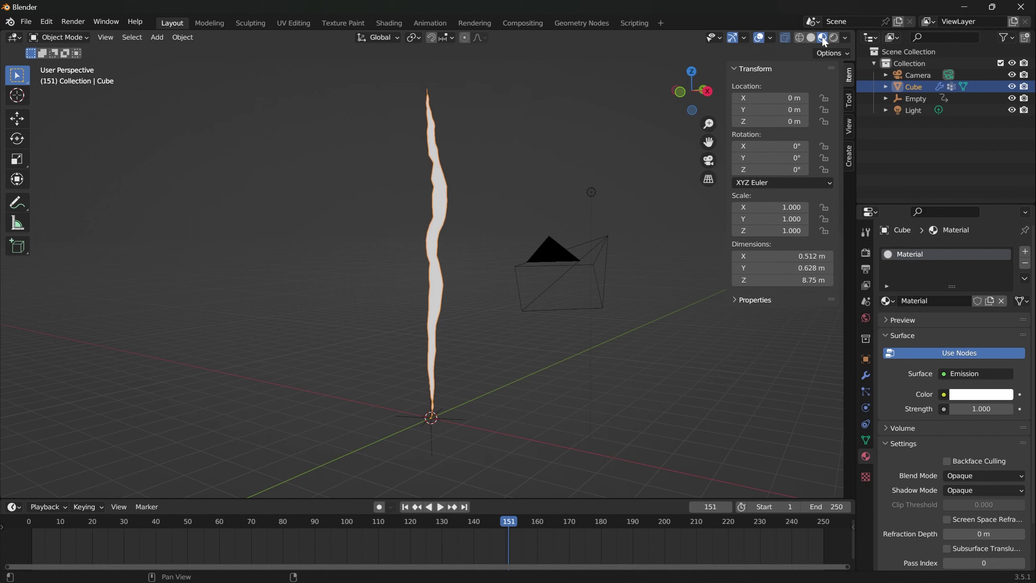
Step: Set the emission color to light green with hue 0.262 and saturation 0.753, and its strength to 1.300
left_click(962, 399)
left_click(956, 252)
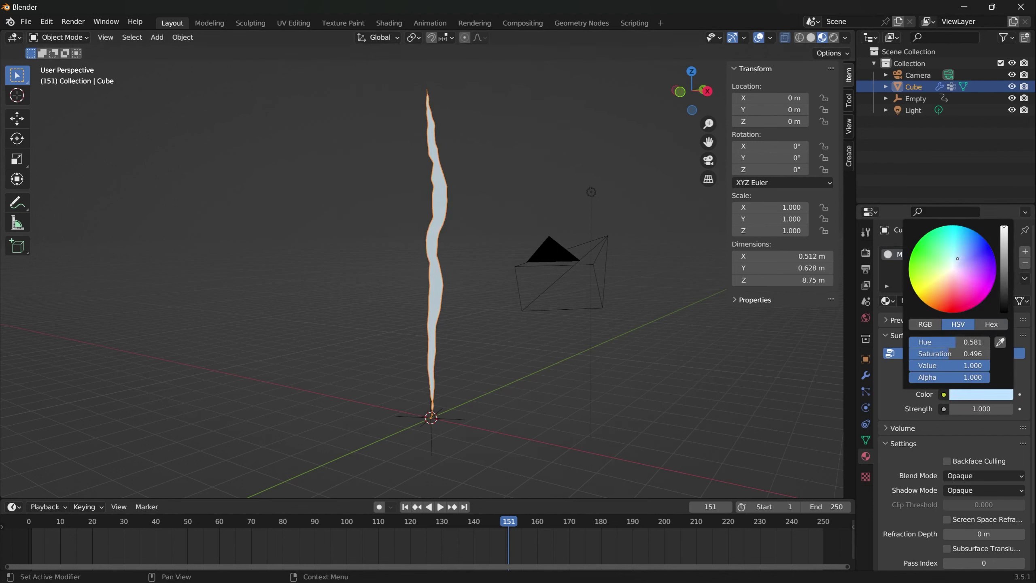
mouse_move(973, 281)
left_mouse_down()
mouse_move(985, 277)
mouse_move(949, 294)
mouse_move(934, 270)
left_mouse_up()
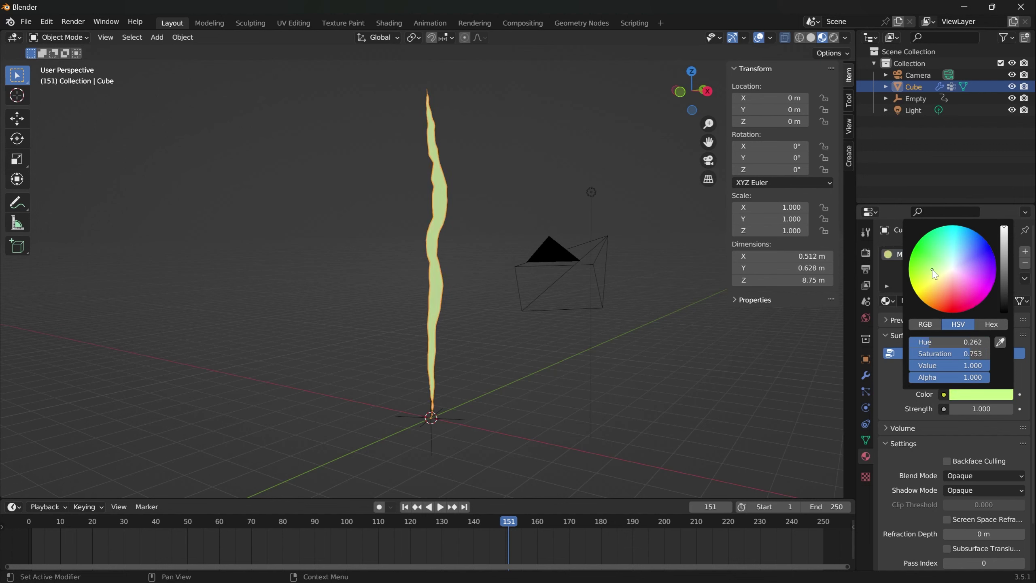
left_click_drag(963, 406, 975, 406)
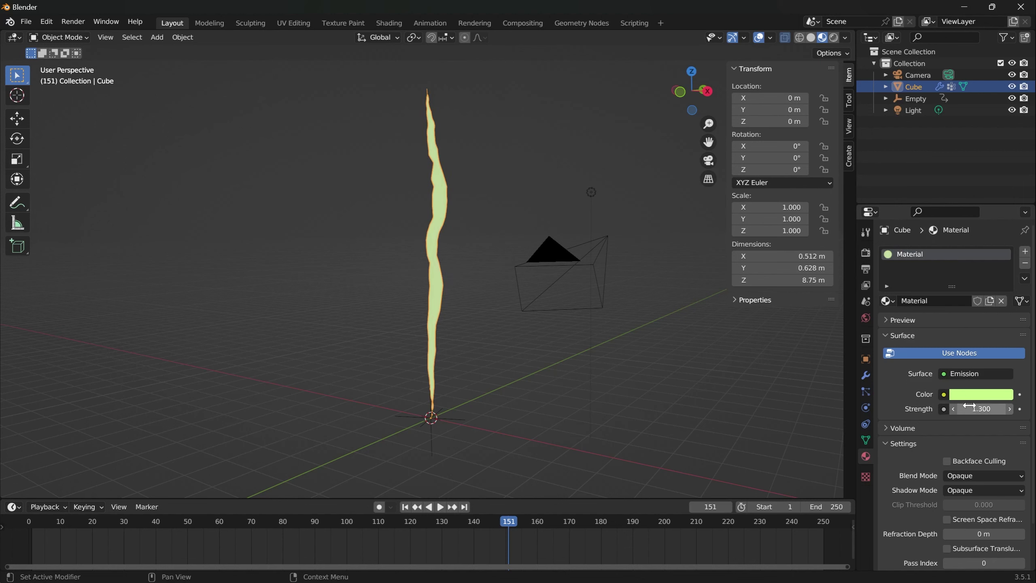
Step: Enable Bloom for the Eevee render engine and raise the material's emission strength to 3.300
left_click(866, 253)
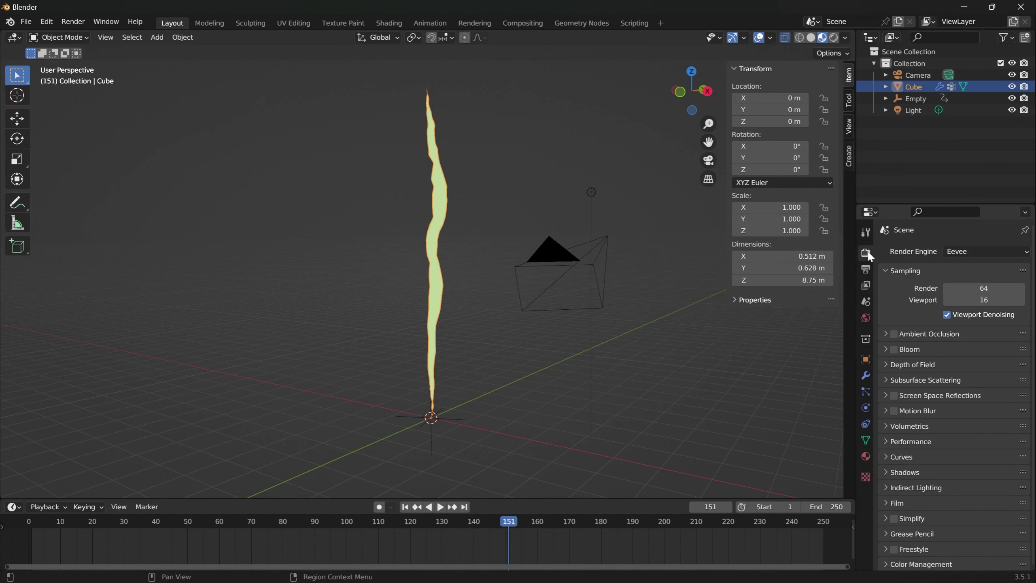
left_click(894, 349)
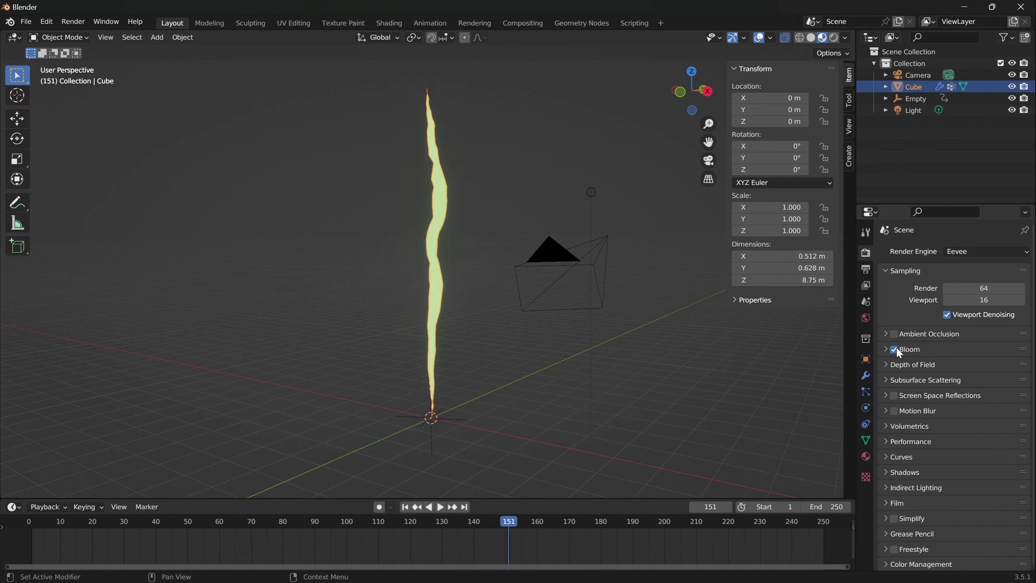
left_click(866, 456)
left_click_drag(981, 409, 1003, 408)
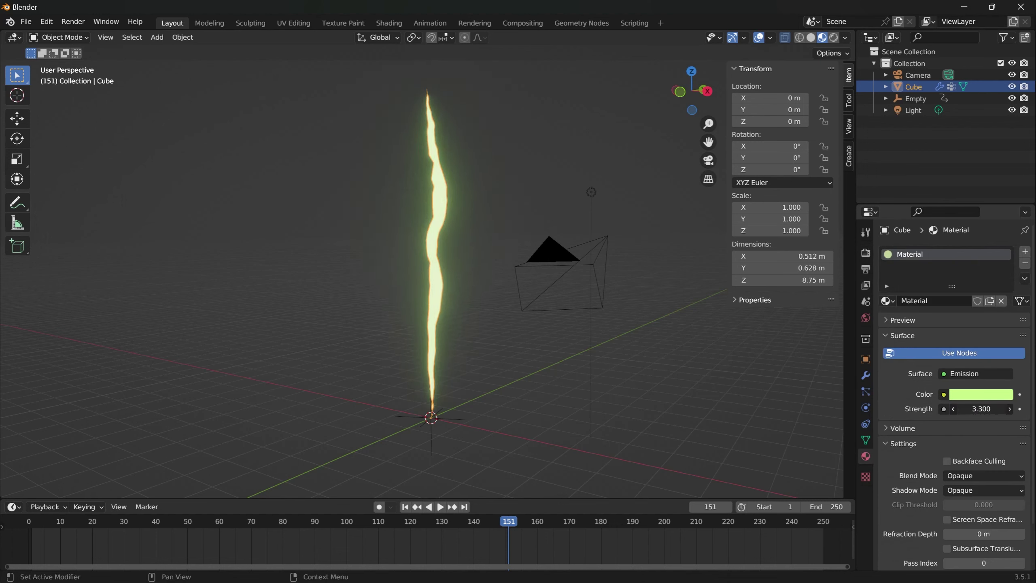
Step: Change the strand's emission color to light cyan and play the animation to preview the glow
left_click(977, 394)
left_click(955, 255)
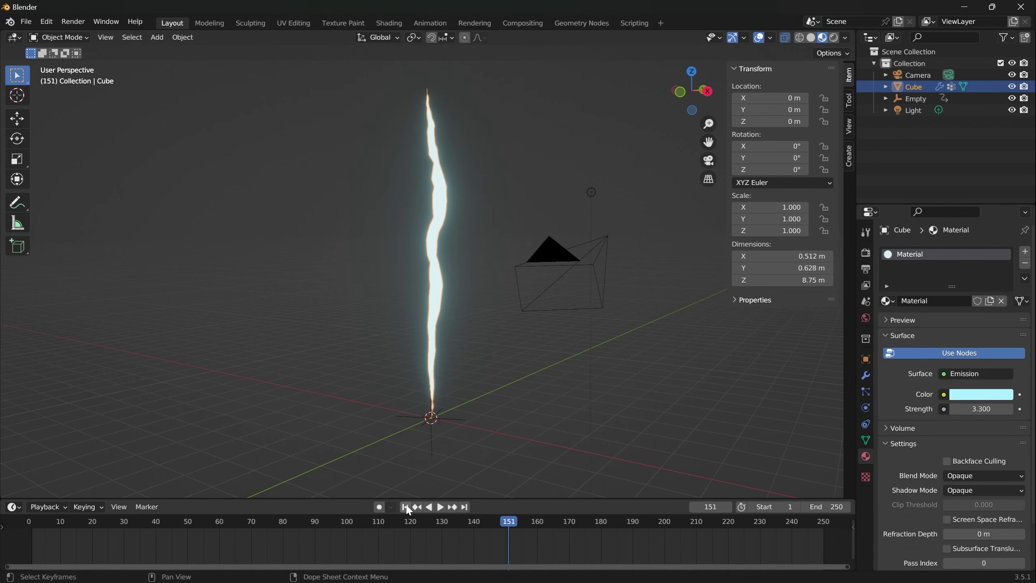
left_click(439, 507)
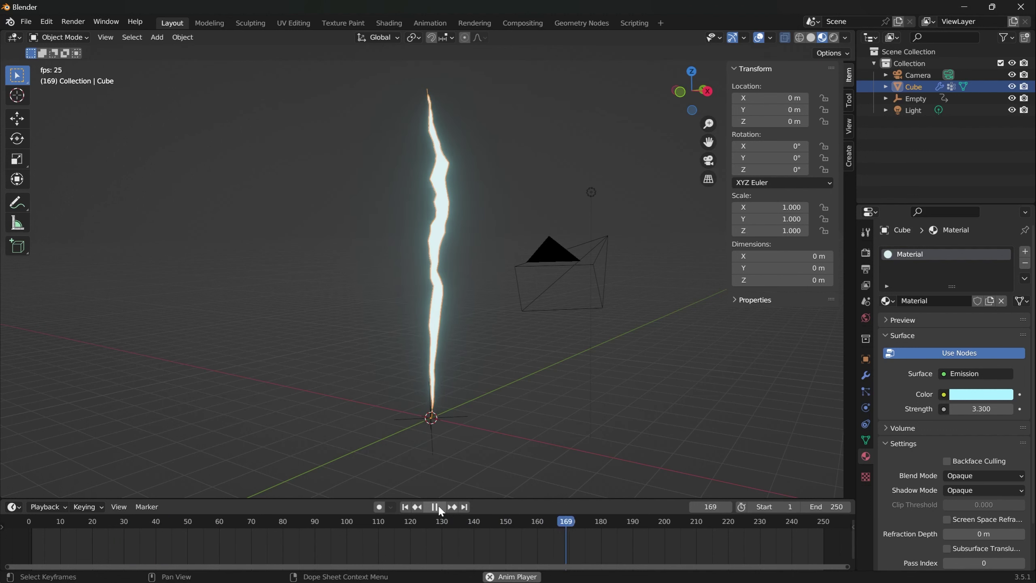
left_click(438, 505)
Step: Set the strand's emission color to light yellow
left_click(975, 395)
left_click(937, 282)
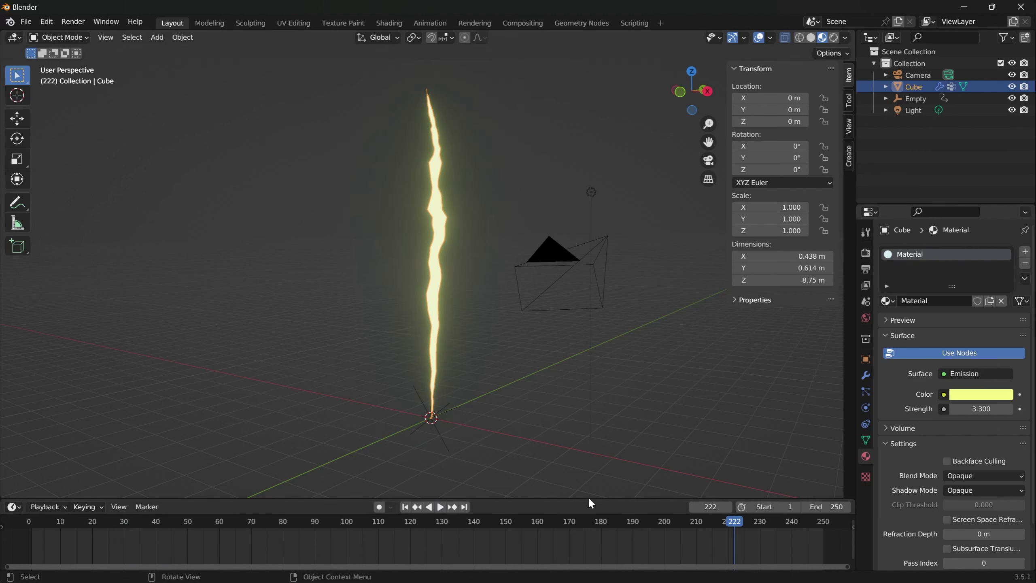
Step: Play the animation from the first frame to preview the yellow glowing strand, and stop it
left_click(405, 507)
left_click(438, 508)
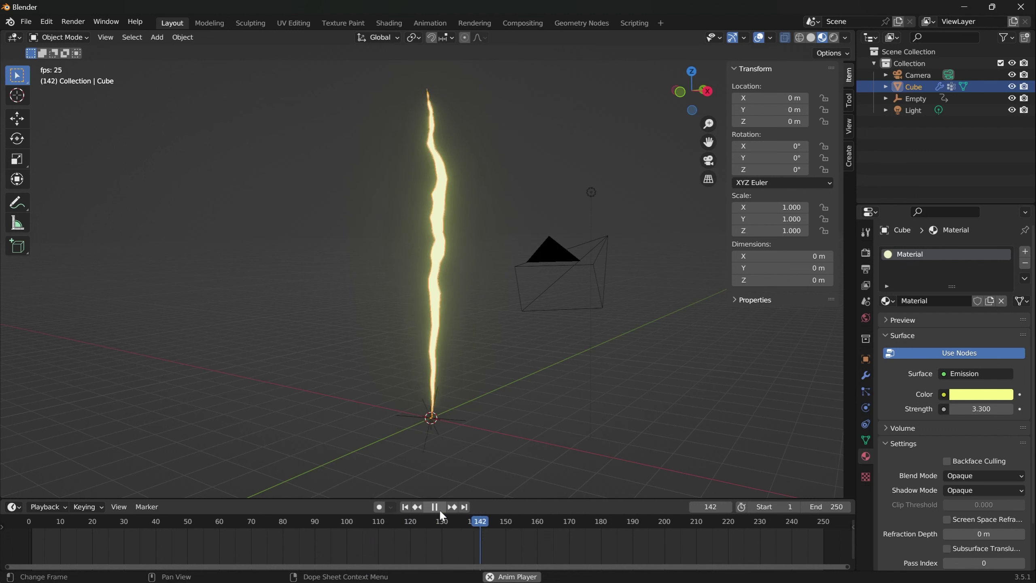
left_click(439, 509)
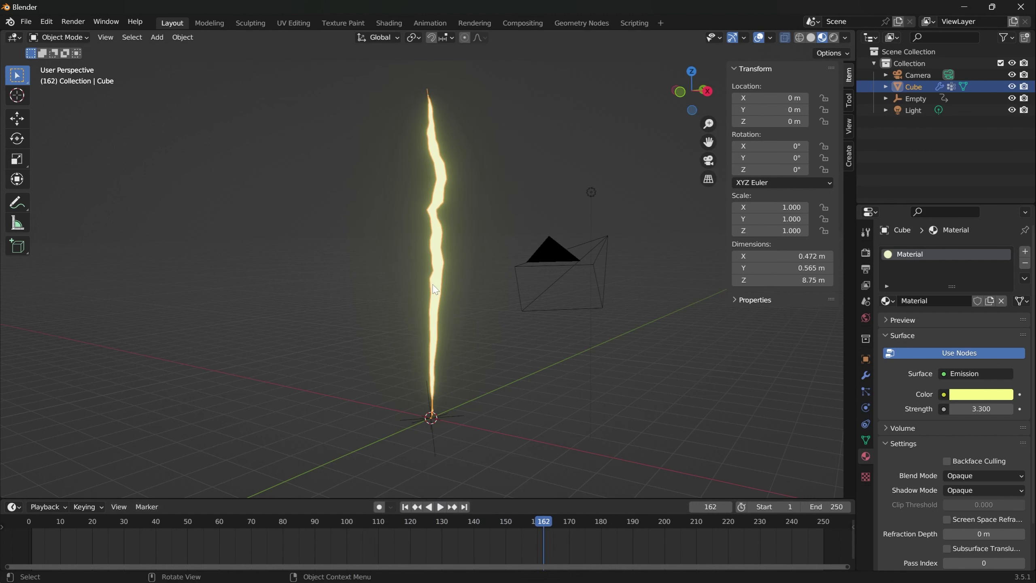
Step: Bend the strand by moving its inner vertices sideways, the upper one to about X 0.68 m, Y 0.51 m, and preview the animation in Object Mode
left_click(440, 257)
key("Tab")
left_click(17, 118)
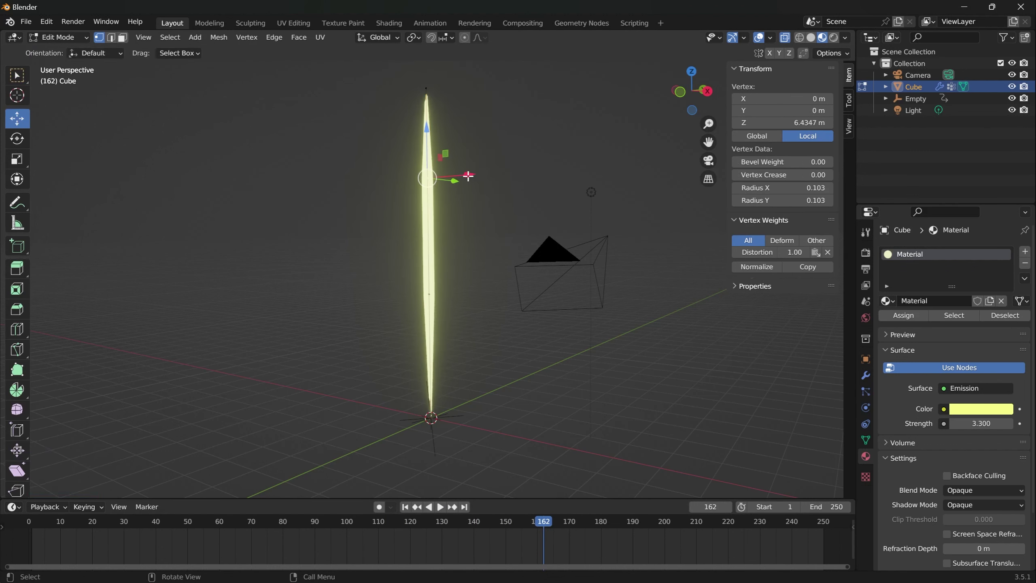
left_click_drag(470, 173, 469, 310)
middle_click_drag(469, 310, 556, 268)
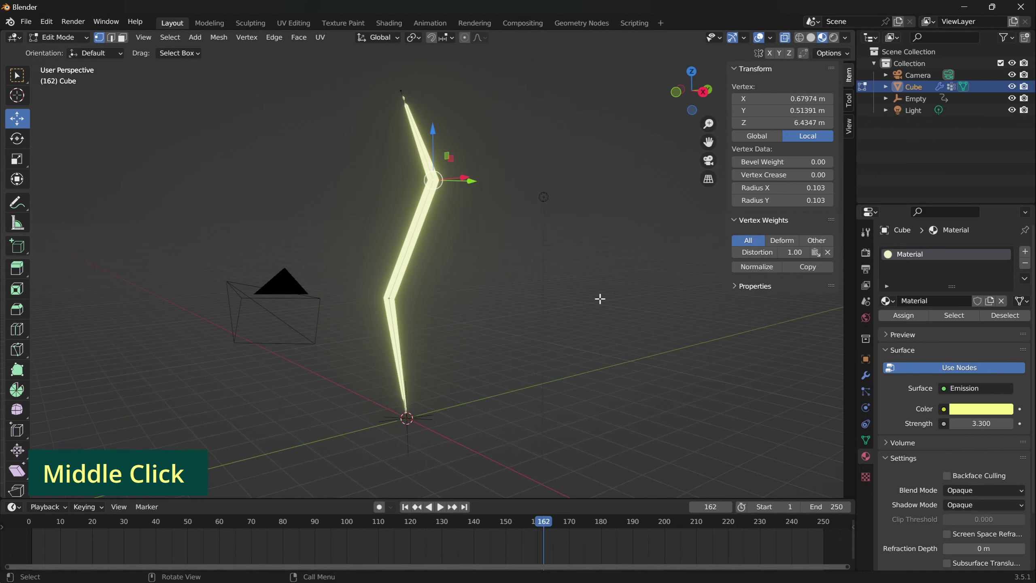
key("Tab")
left_click(437, 506)
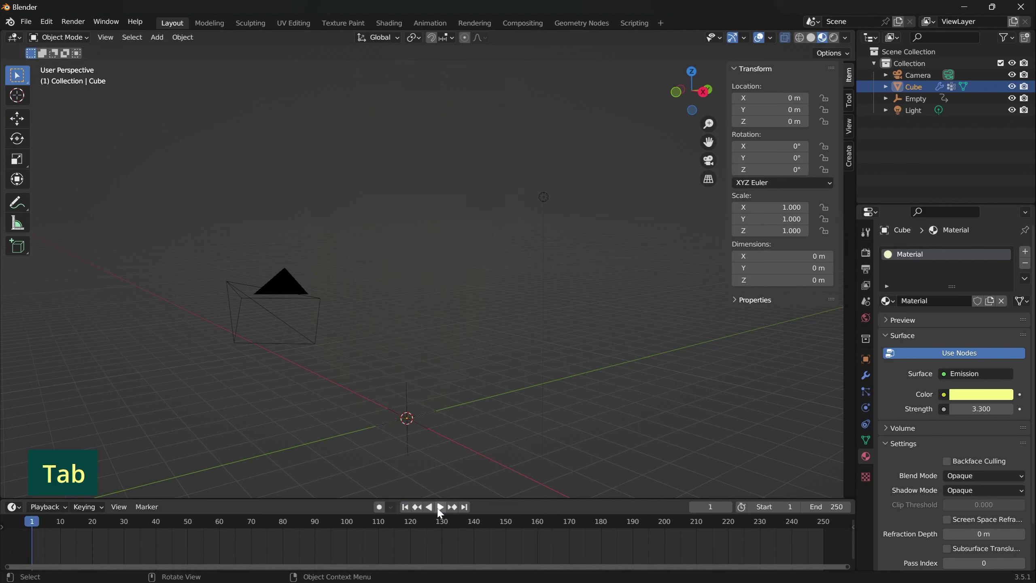
left_click(437, 506)
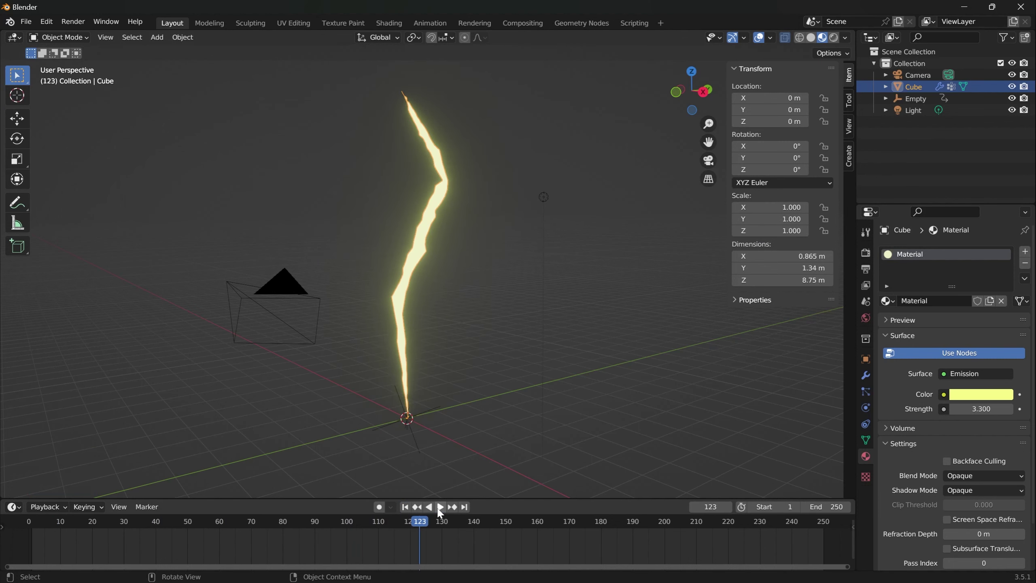
Step: Set the Displace Y modifier's Midlevel to 0.574 and keyframe it at frame 1
left_click(866, 375)
left_click_drag(966, 429, 980, 429)
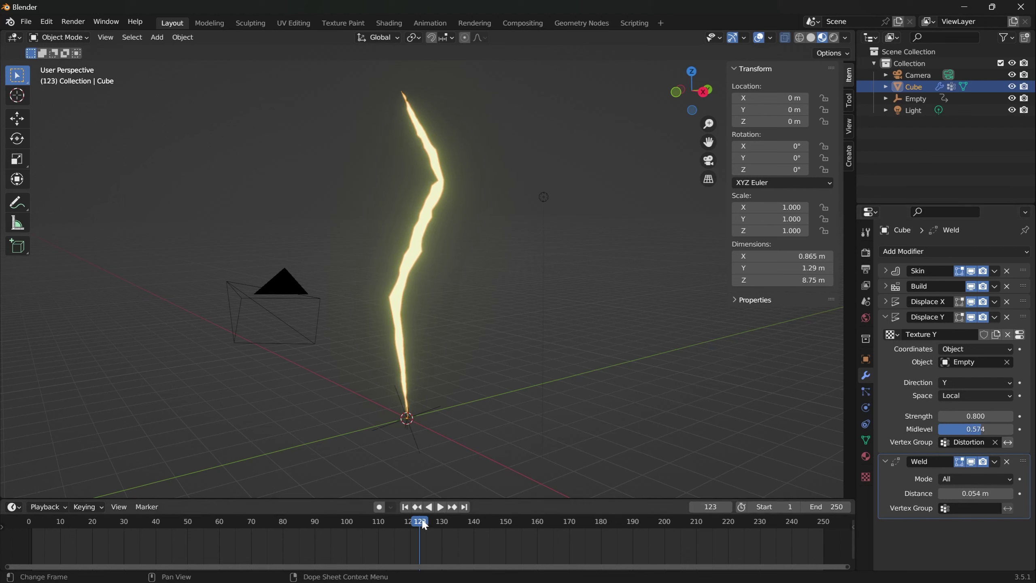
left_click(406, 507)
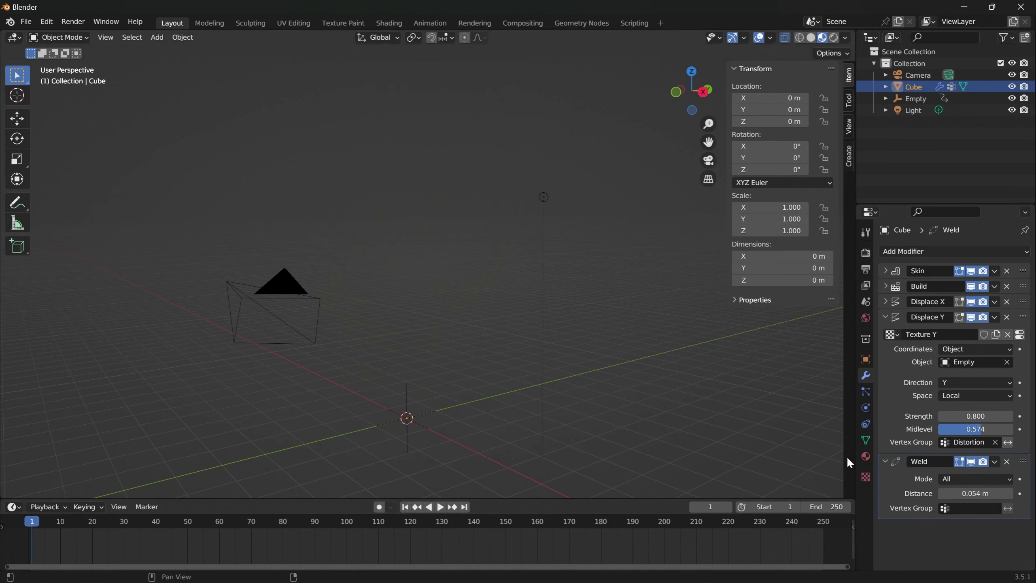
left_click(1020, 429)
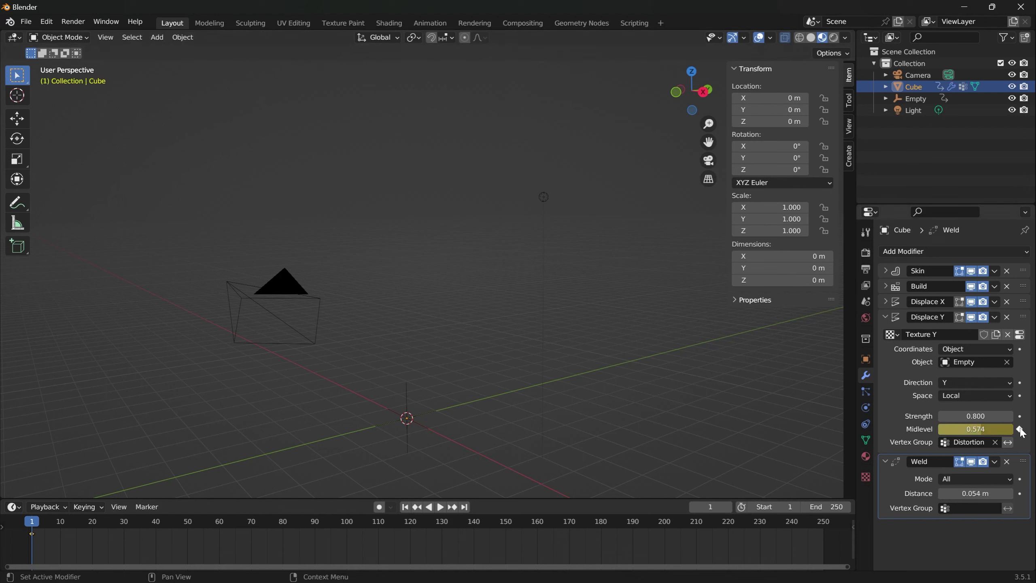
Step: Keyframe the Displace Y modifier's Midlevel at 0 on frame 30
left_click(441, 506)
left_click_drag(105, 530, 123, 528)
key("space")
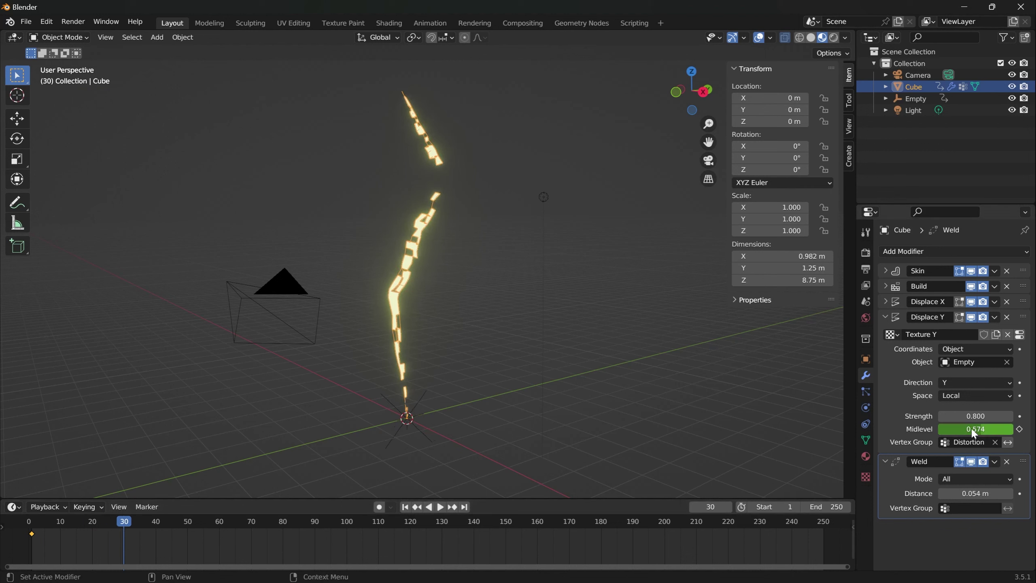
left_click(971, 428)
type("0")
key("Return")
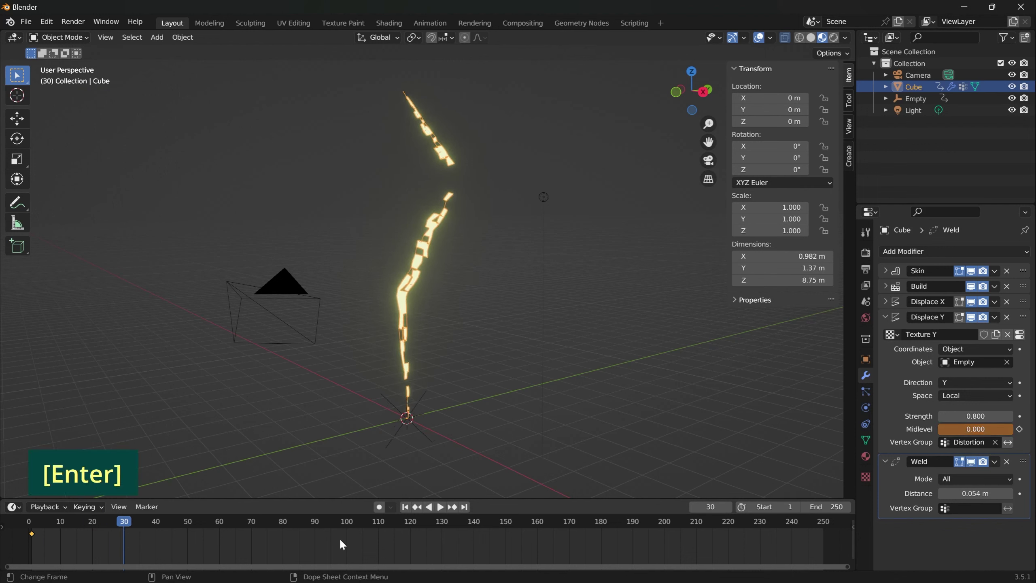
left_click(1020, 429)
Step: Keyframe the Displace Y modifier's Midlevel at 1.000 on frame 59
left_click_drag(127, 519, 217, 532)
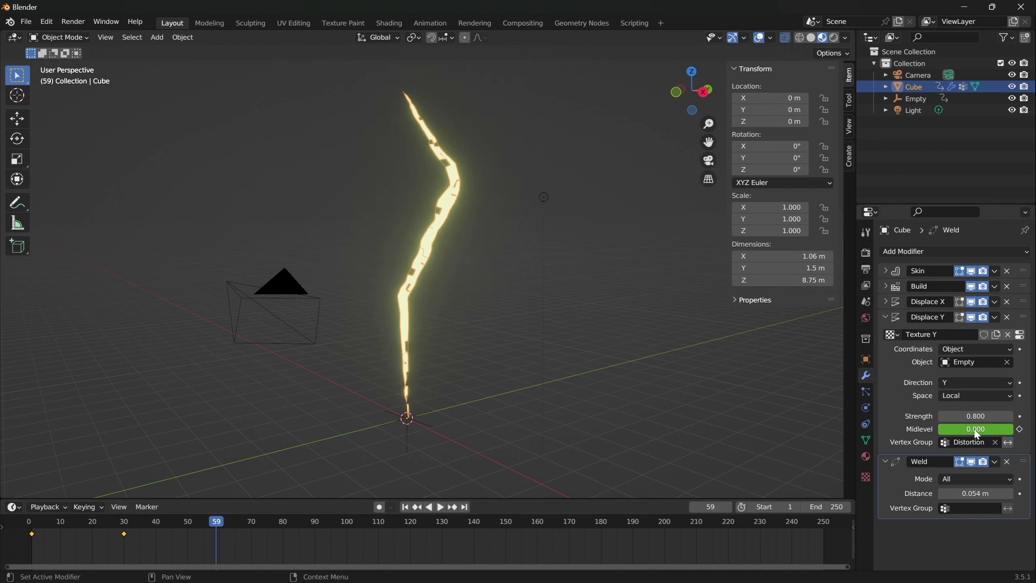
left_click_drag(973, 428, 995, 428)
left_click(1020, 429)
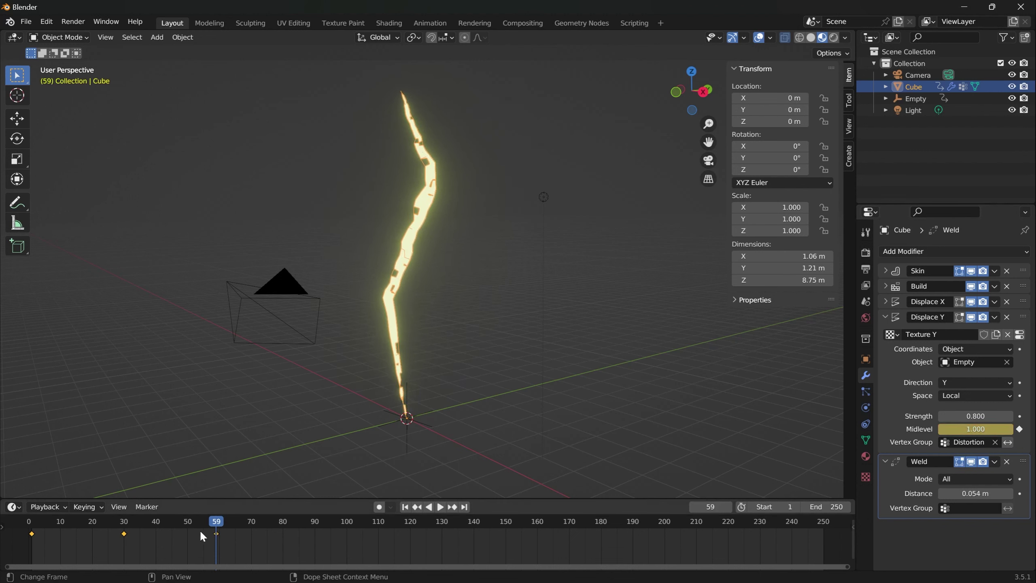
Step: Keyframe the Displace Y modifier's Midlevel at 0 on frame 80
left_click_drag(199, 529, 283, 530)
type("0")
key("Return")
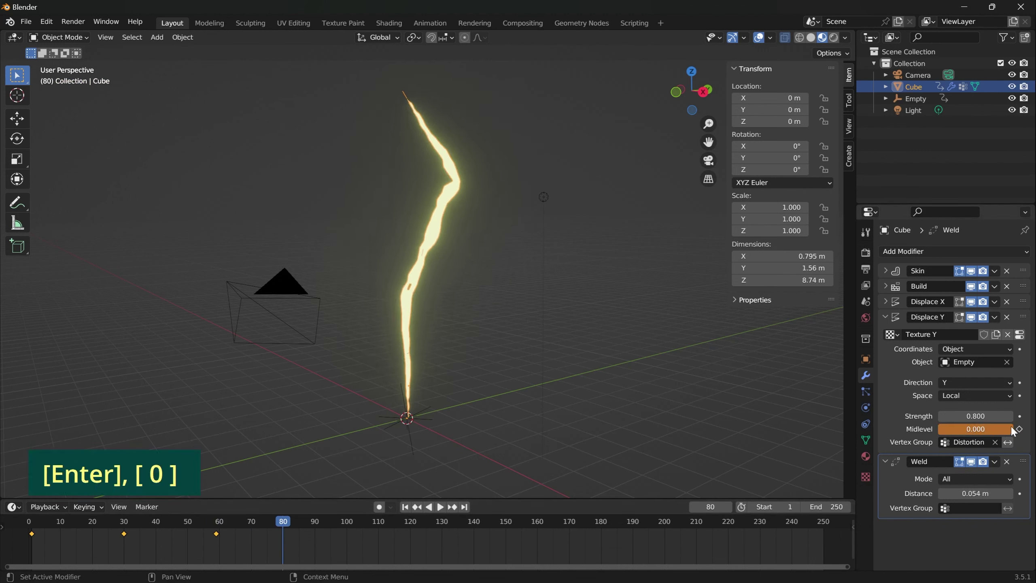
left_click(1020, 429)
Step: Expand the Displace X modifier and keyframe its Midlevel of 0.500 at frame 1
left_click(885, 301)
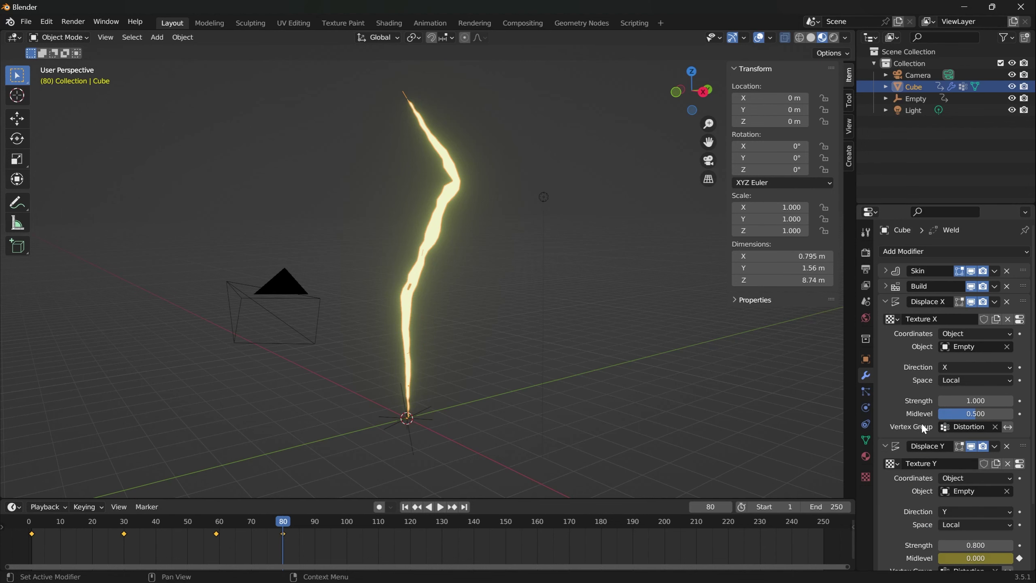
middle_click_drag(564, 363, 568, 366)
left_click(405, 506)
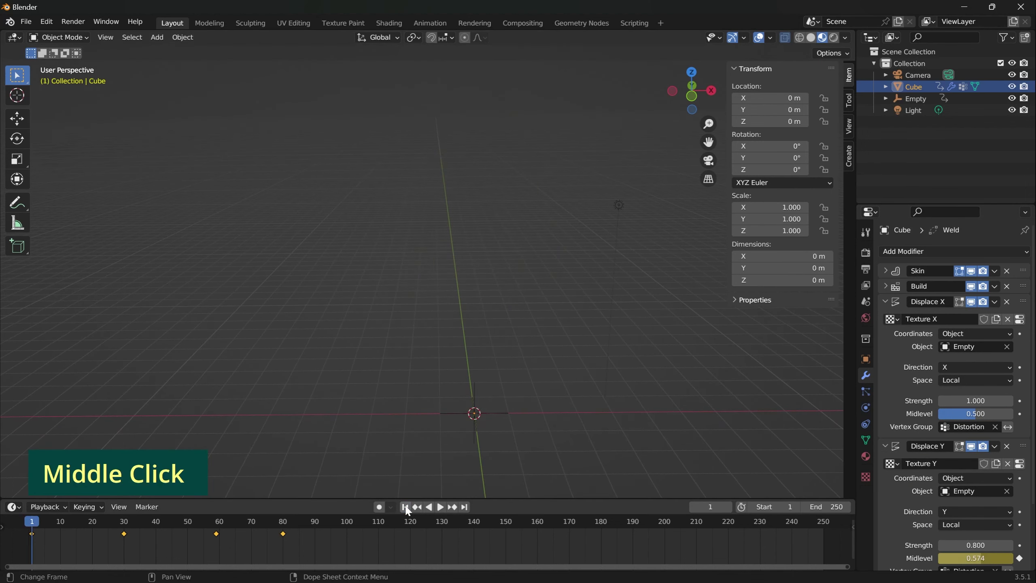
left_click_drag(55, 525, 30, 545)
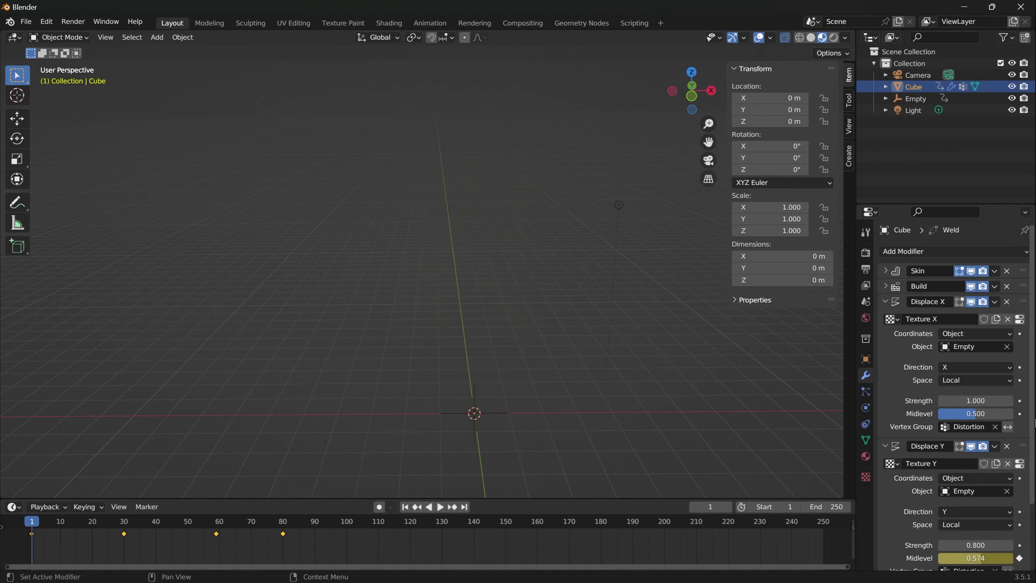
left_click(1020, 413)
Step: Keyframe the Displace X modifier's Midlevel at 0 on frame 30
left_click_drag(38, 527, 124, 530)
key("space")
left_click(975, 414)
type("0")
key("Return")
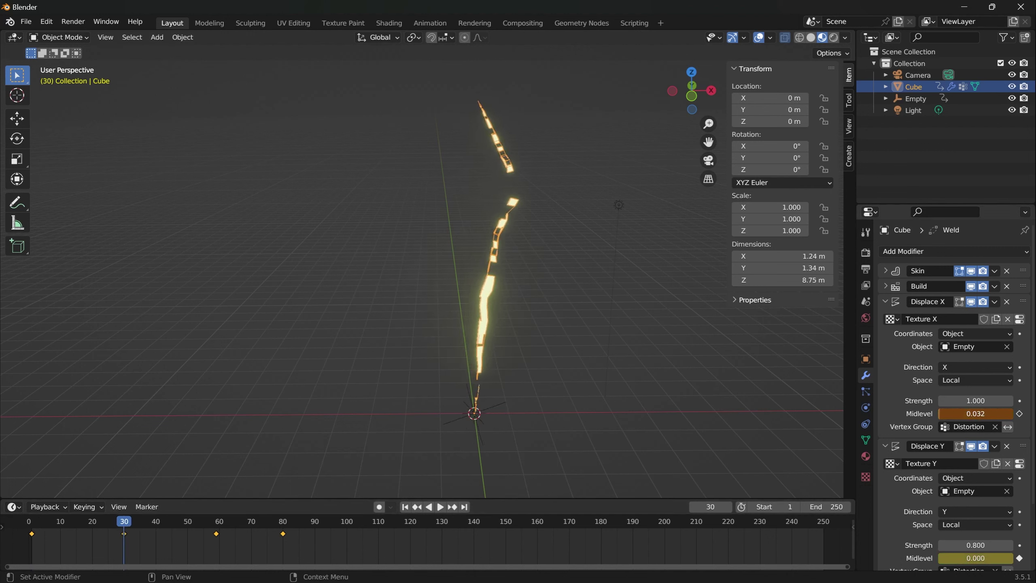
left_click(1020, 414)
Step: Keyframe the Displace X modifier's Midlevel at 1 on frame 59
left_click_drag(119, 525, 216, 531)
key("space")
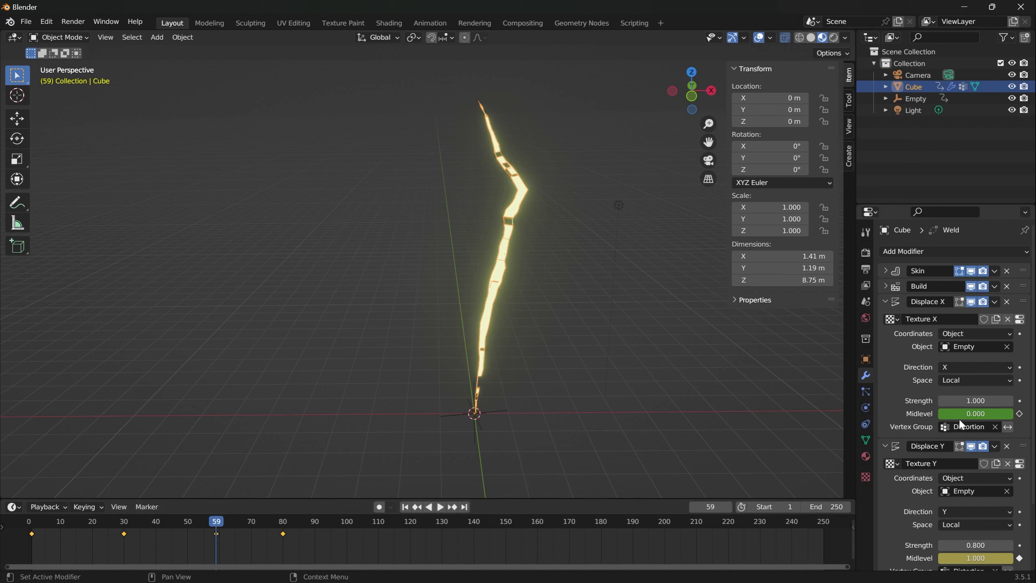
left_click(975, 414)
type("1")
key("Return")
left_click(1020, 414)
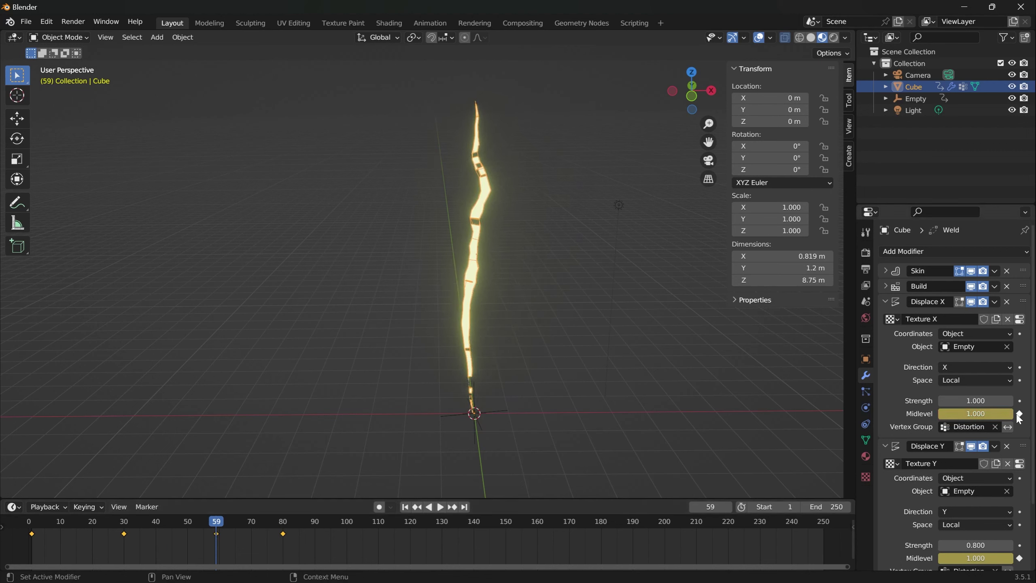
Step: Keyframe the Displace X modifier's Midlevel at 0 on frame 80
left_click(281, 534)
key("space")
key("space")
left_click(975, 414)
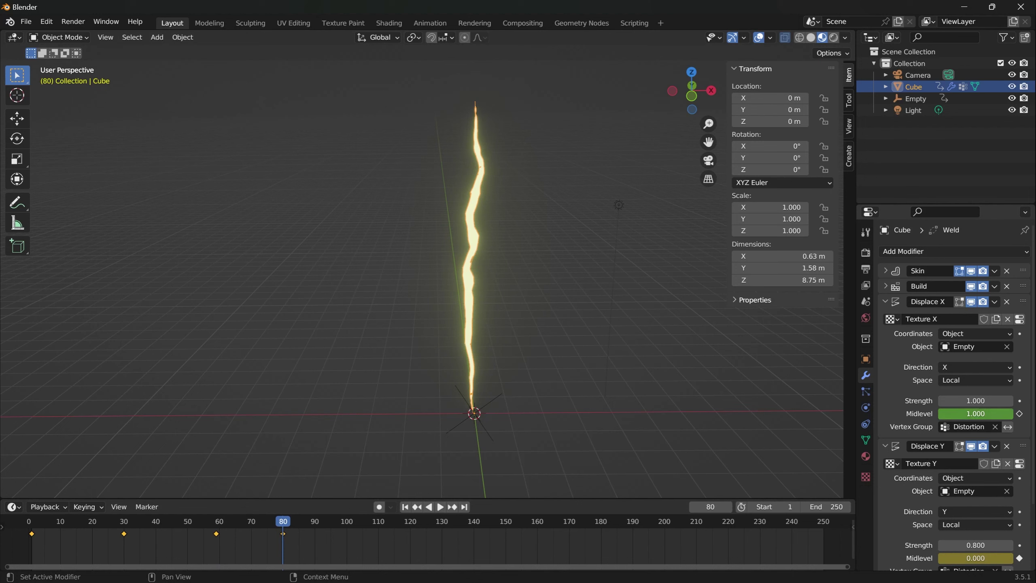
type("0")
key("Return")
left_click(1020, 413)
Step: Play the animation from frame 1 to check the keyframed Midlevel motion, and stop it
left_click(405, 506)
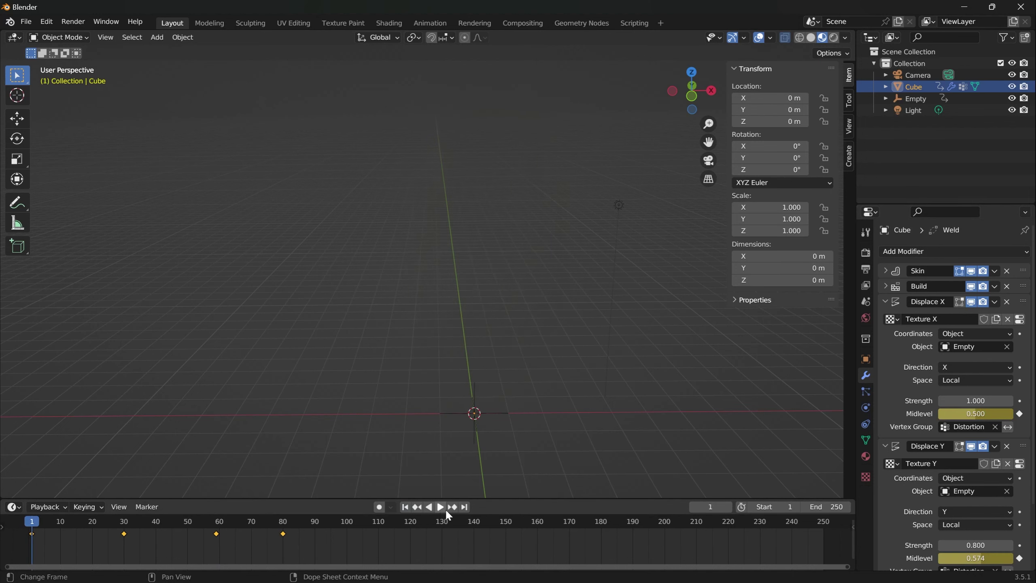
left_click(440, 507)
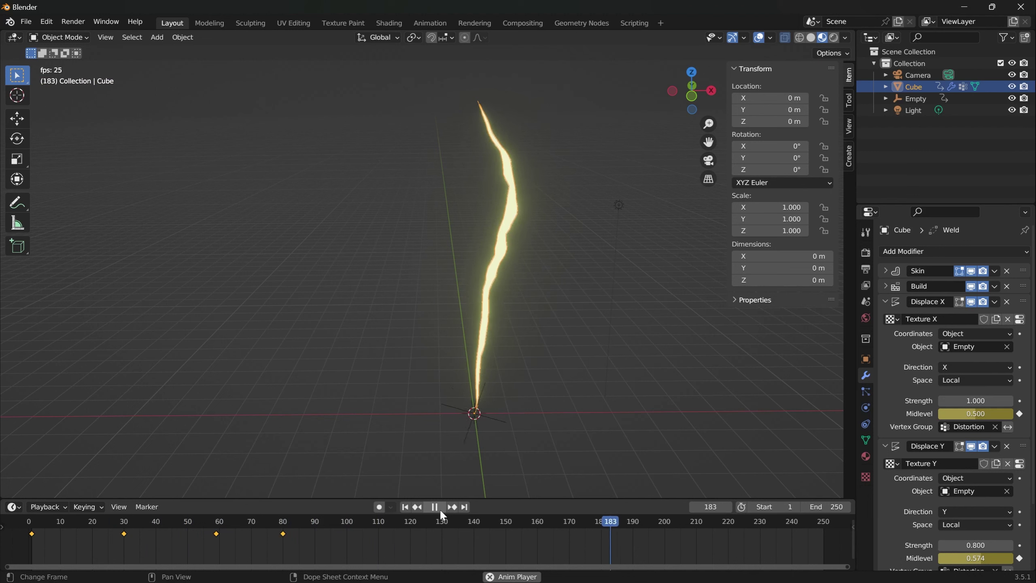
left_click(440, 508)
Step: Align the camera to a view facing the whole strand and switch the viewport to rendered shading
left_click(619, 205)
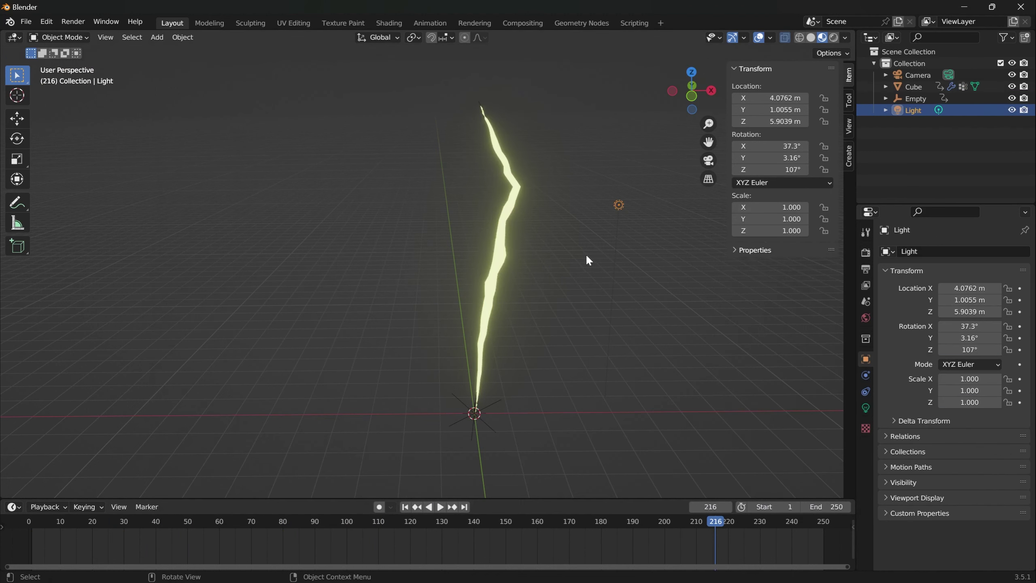
middle_click_drag(574, 266, 544, 255)
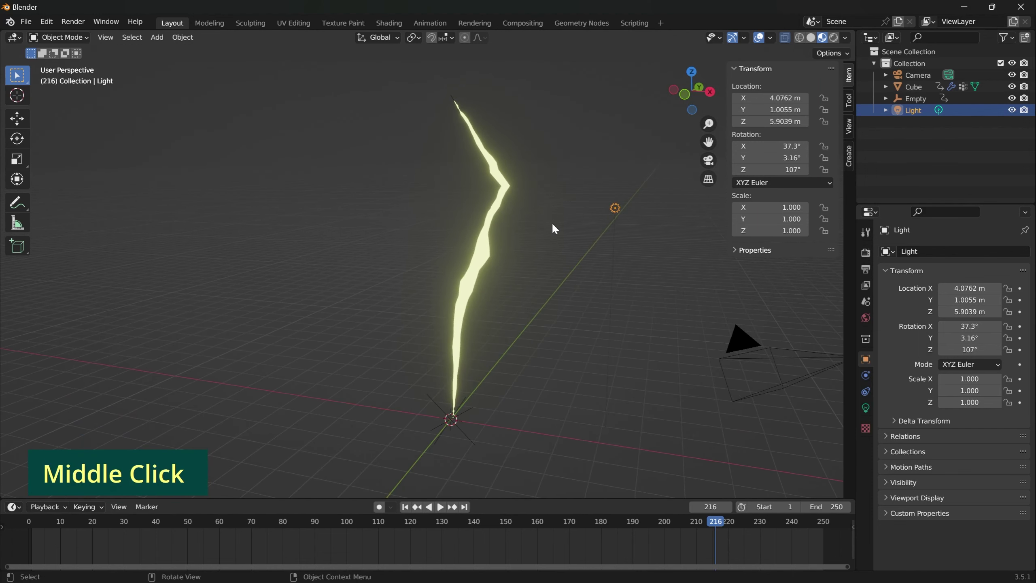
middle_click_drag(564, 184, 554, 206, "shift")
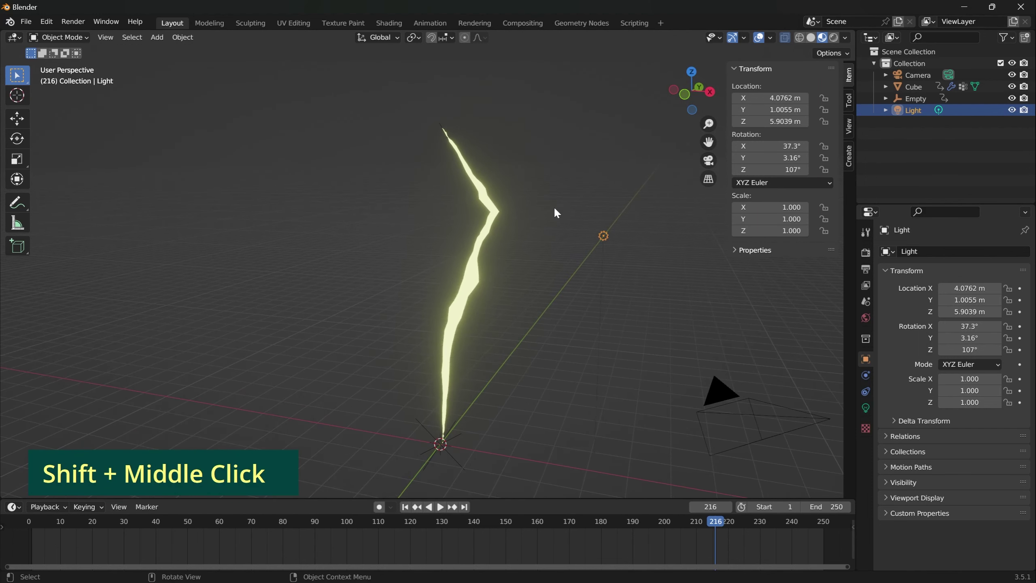
key("ctrl+alt+KP_0")
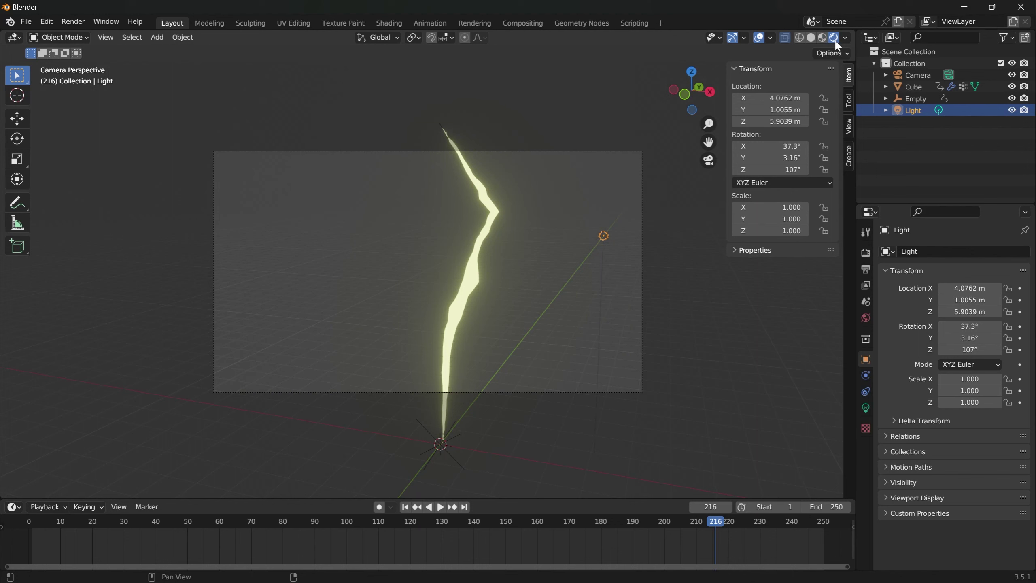
Step: Darken the scene by setting the World background strength to 0.100
left_click(866, 319)
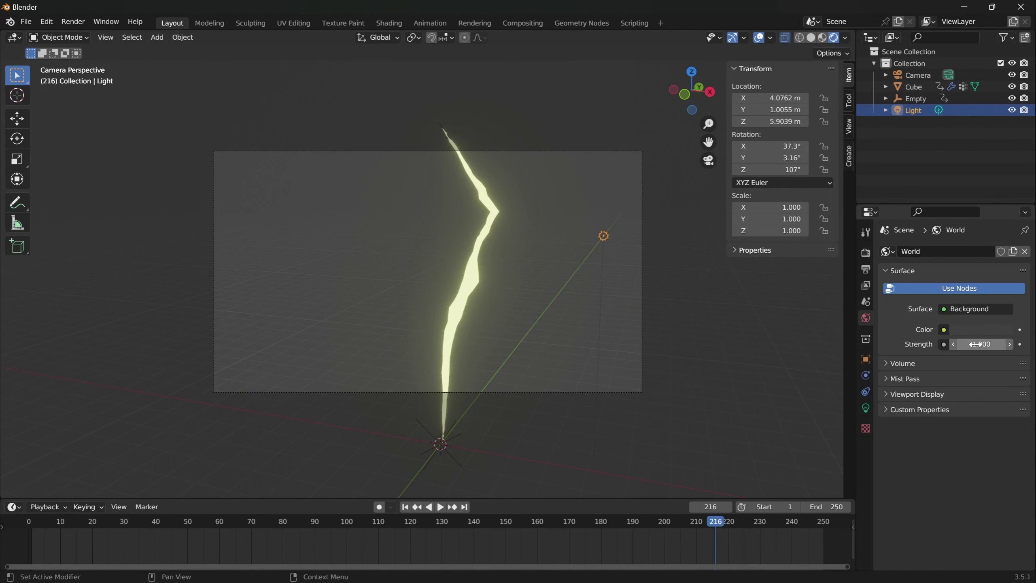
left_click_drag(981, 344, 956, 344)
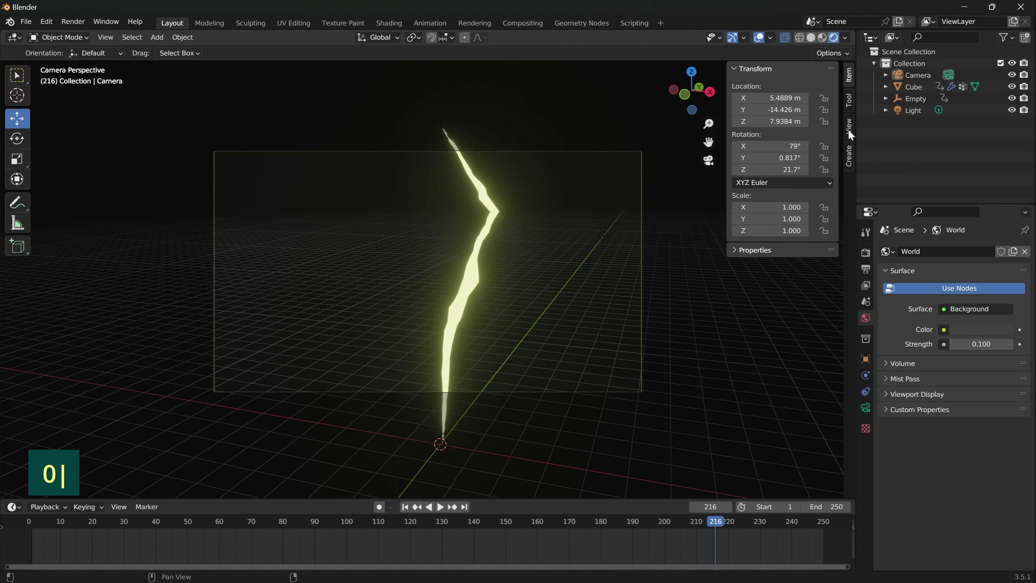
Step: Lock the camera to the view and reframe it so the entire strand fits inside the camera frame
left_click(848, 130)
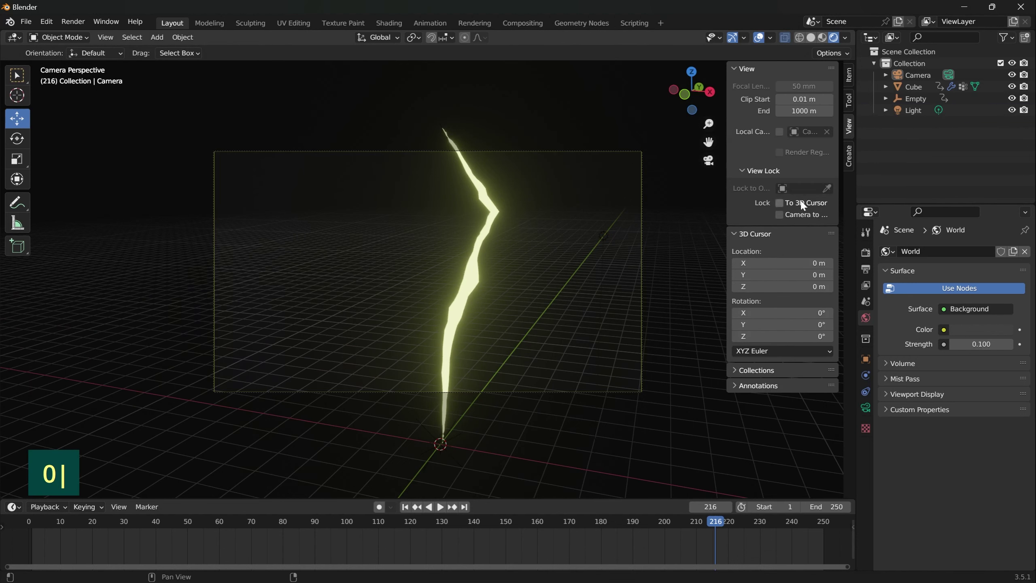
left_click(780, 214)
scroll(557, 304, "down", 2)
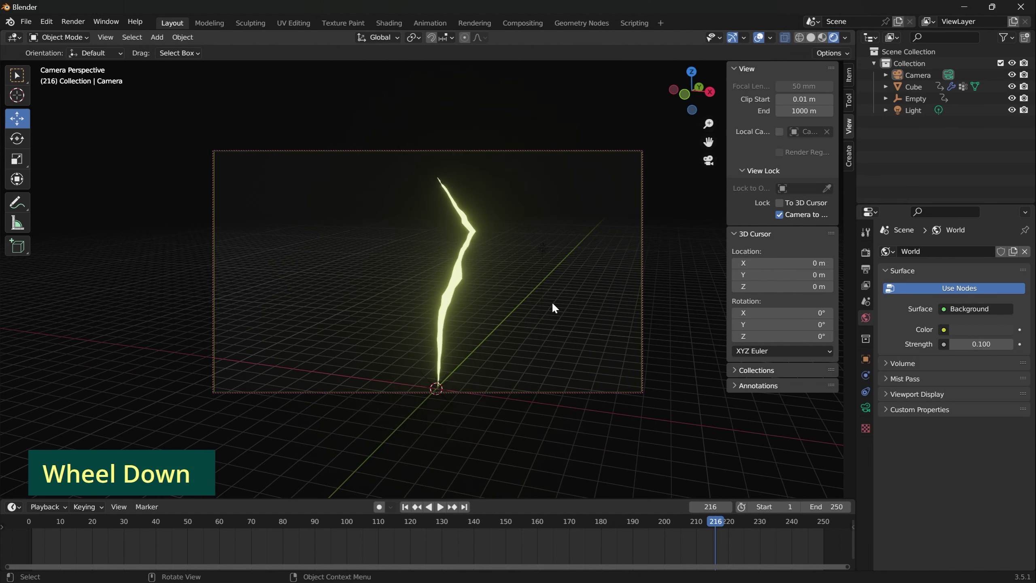
middle_click_drag(536, 307, 540, 294, "shift")
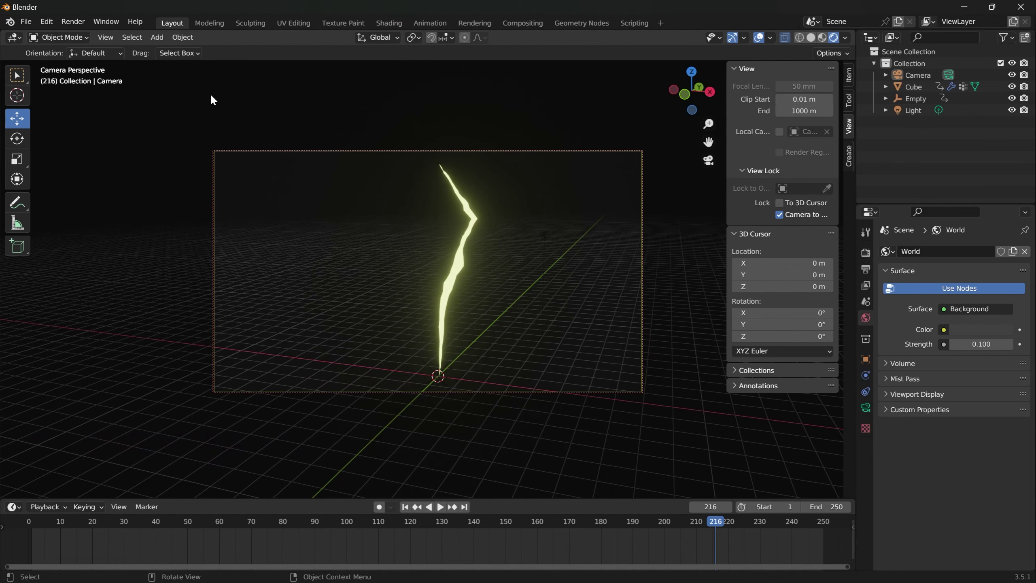
Step: Render a still image of the current frame to check it, and play the animation from frame 1 in the camera view
left_click(75, 23)
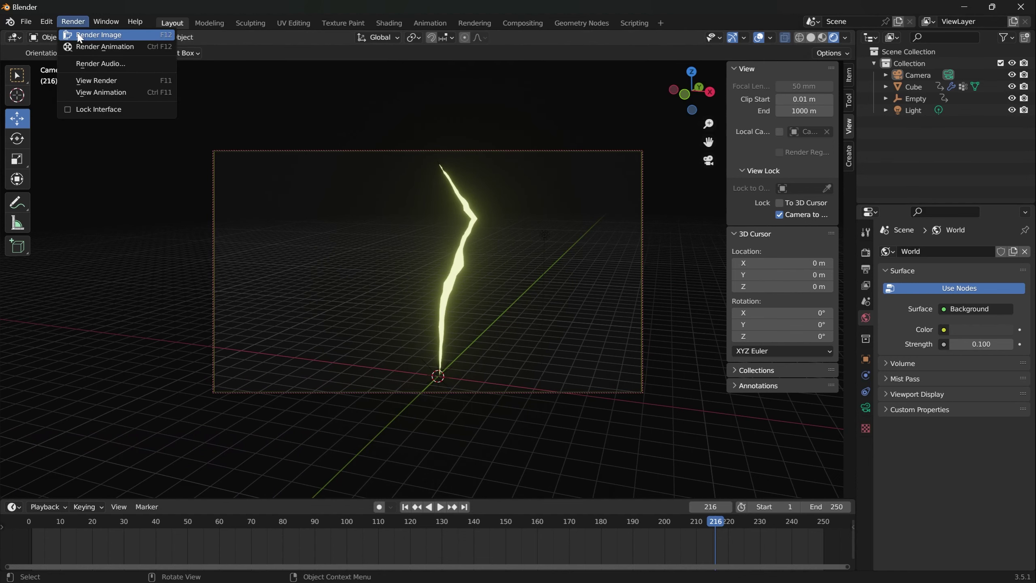
left_click(96, 33)
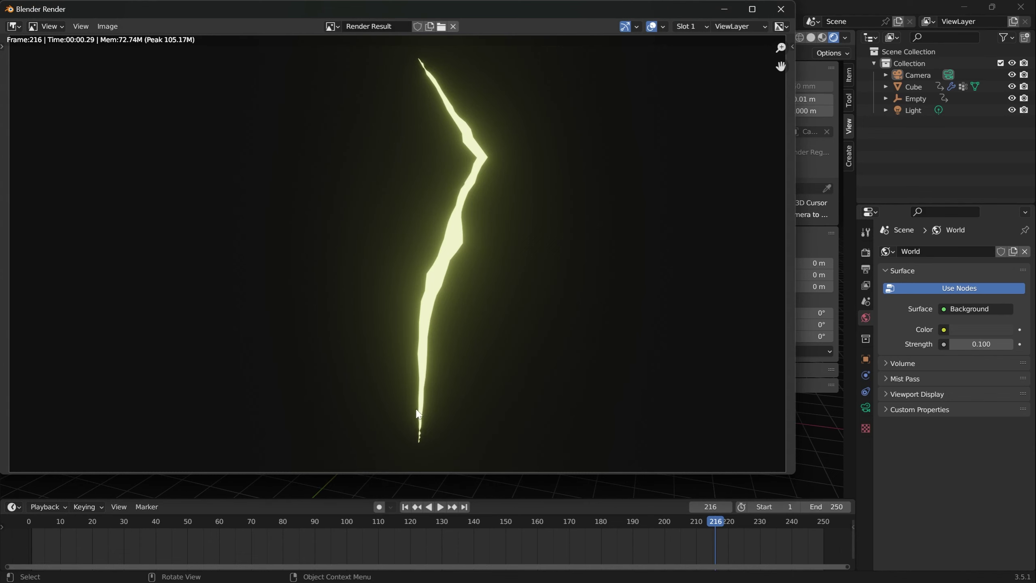
left_click(780, 9)
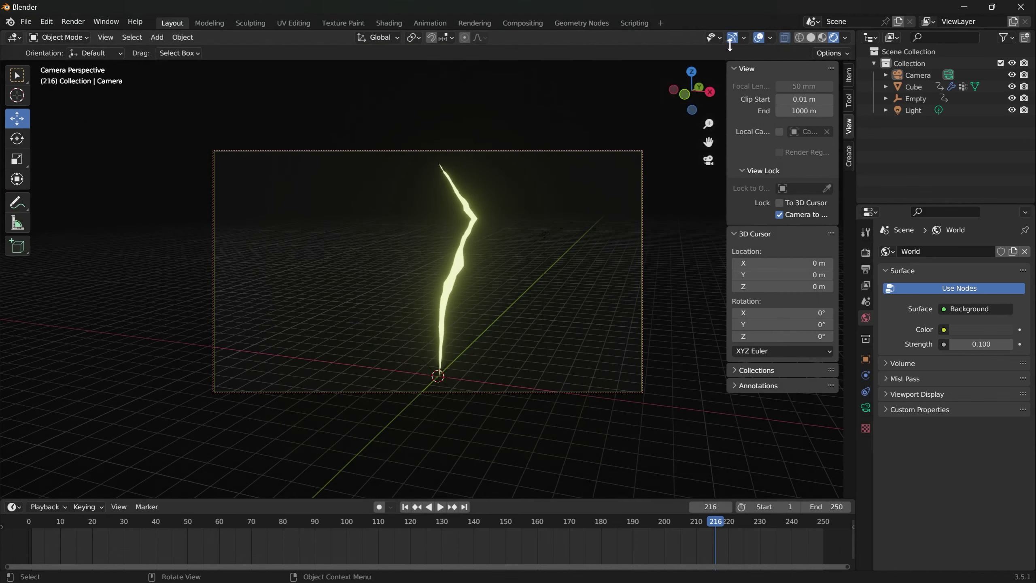
left_click(405, 506)
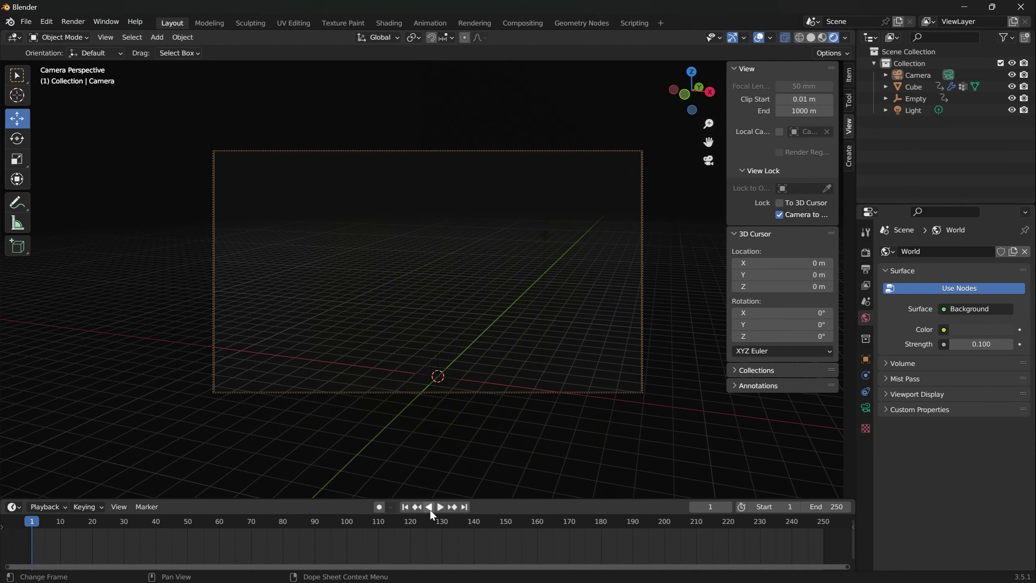
left_click(439, 505)
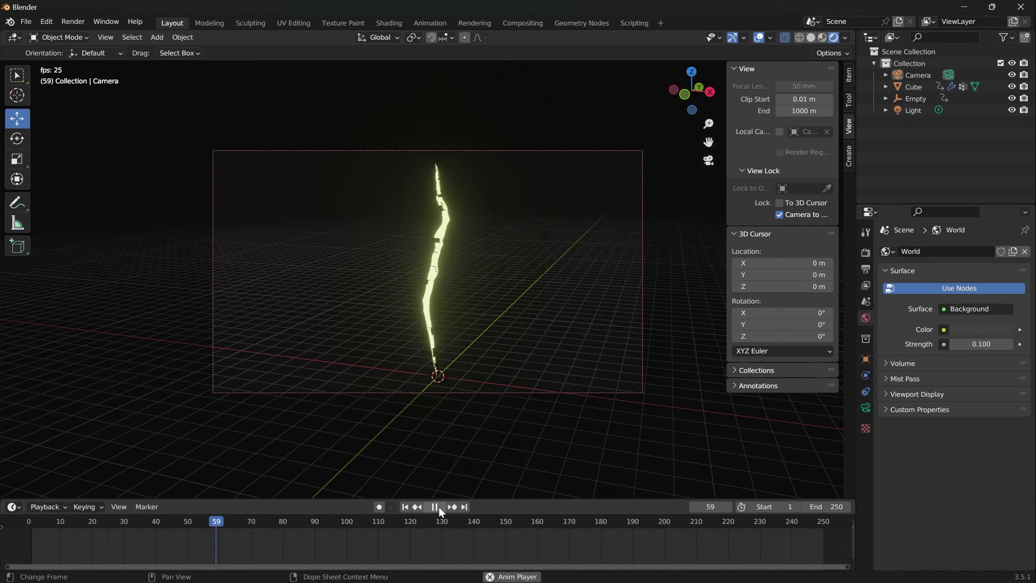